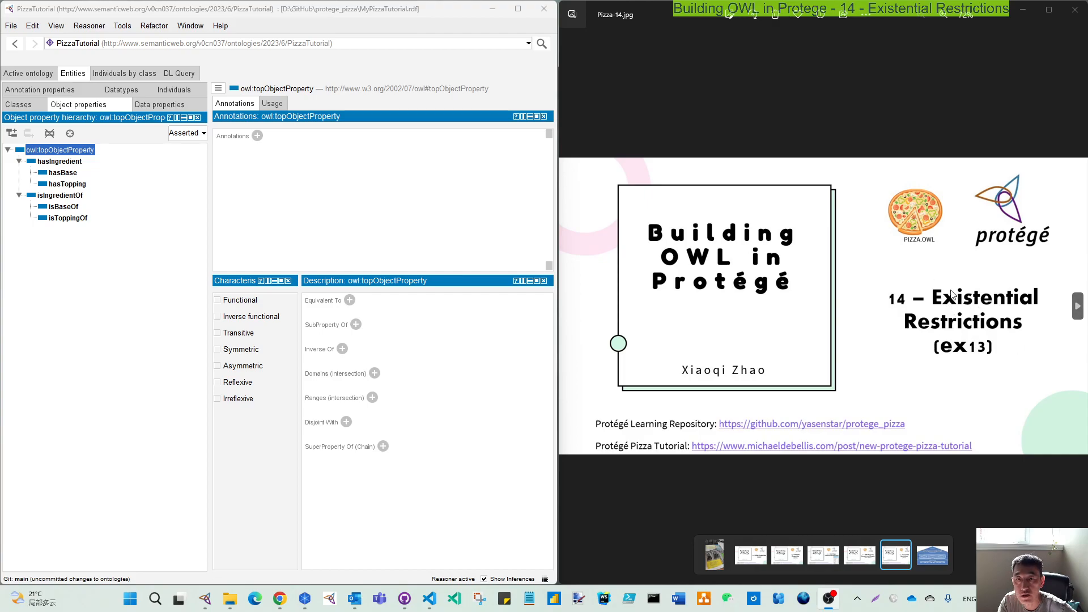
Clear the title slide away and review section 4.10.1 and Exercise 12 on the hasBase property in the Pizza tutorial PDF.
{"action": "left_click", "coordinate": [1021, 9]}
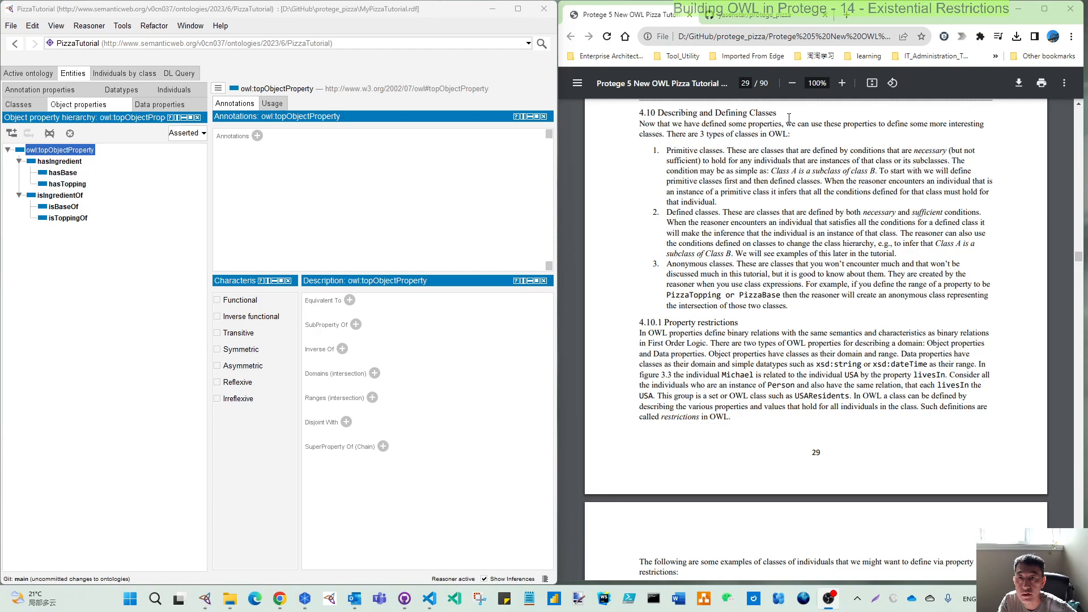
{"action": "left_click_drag", "start_coordinate": [641, 321], "coordinate": [660, 319]}
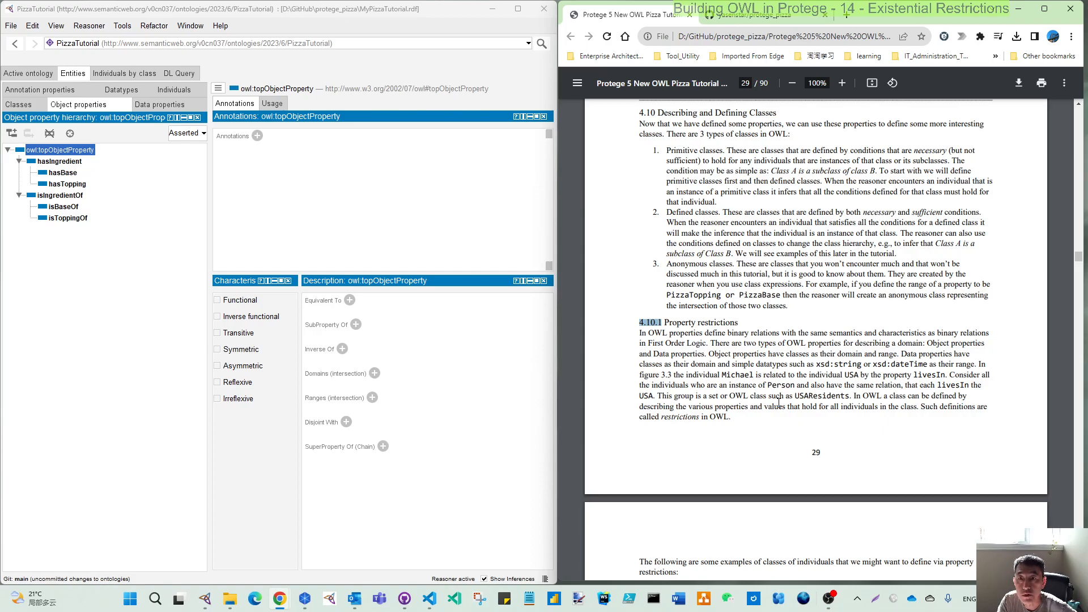
{"action": "scroll", "coordinate": [778, 402], "scroll_direction": "up", "scroll_amount": 5}
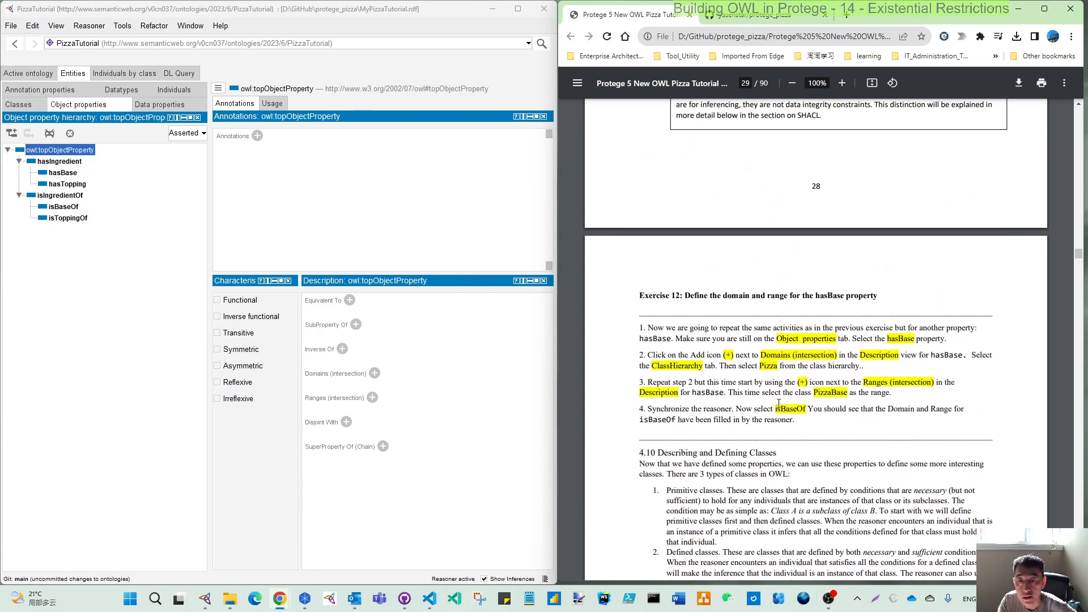
{"action": "scroll", "coordinate": [779, 404], "scroll_direction": "up", "scroll_amount": 3}
{"action": "scroll", "coordinate": [779, 403], "scroll_direction": "down", "scroll_amount": 1}
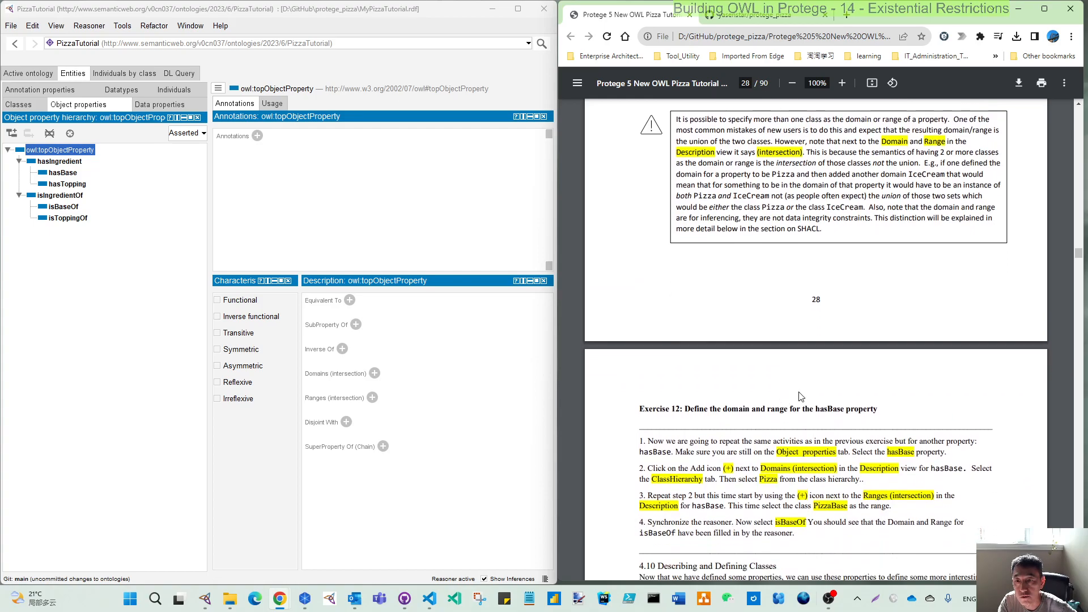
{"action": "scroll", "coordinate": [801, 396], "scroll_direction": "up", "scroll_amount": 2}
{"action": "scroll", "coordinate": [823, 465], "scroll_direction": "down", "scroll_amount": 2}
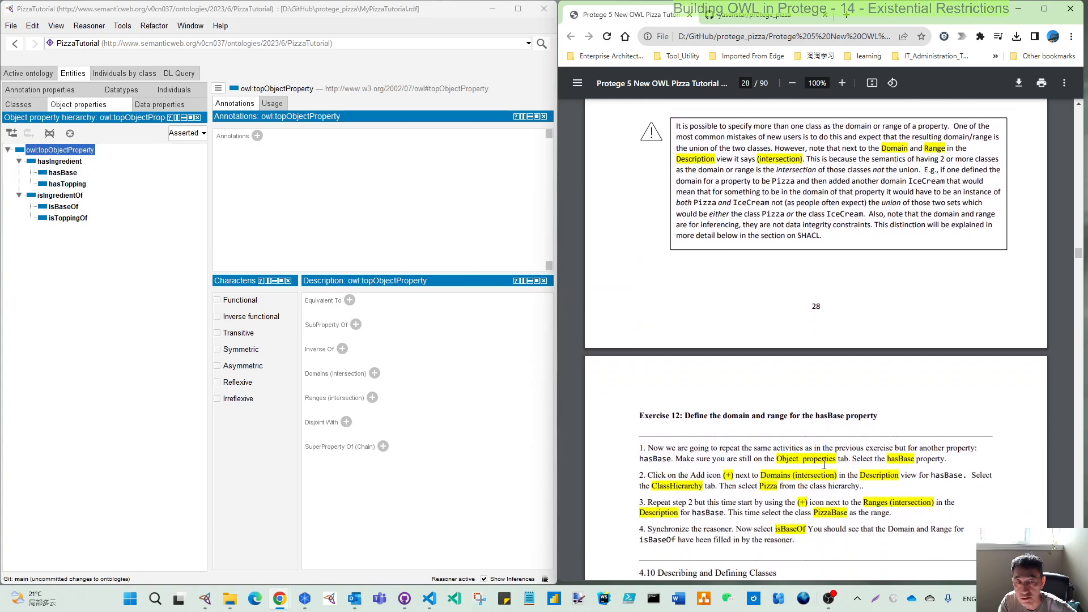
Inspect the descriptions of the hasBase, hasTopping and isBaseOf object properties, and check which reasoner is selected.
{"action": "left_click", "coordinate": [60, 173]}
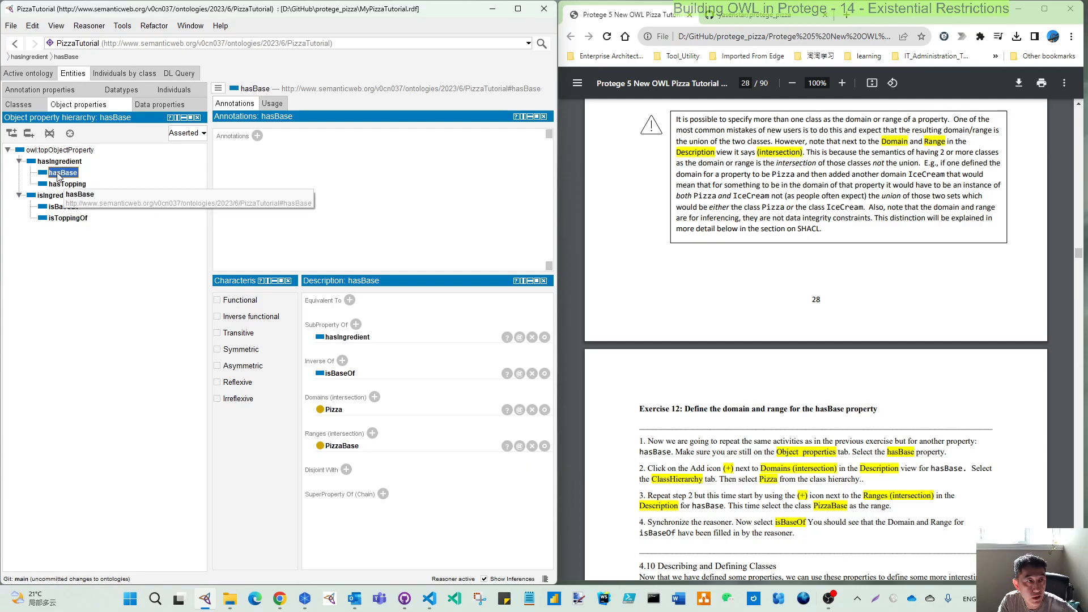
{"action": "left_click", "coordinate": [67, 184]}
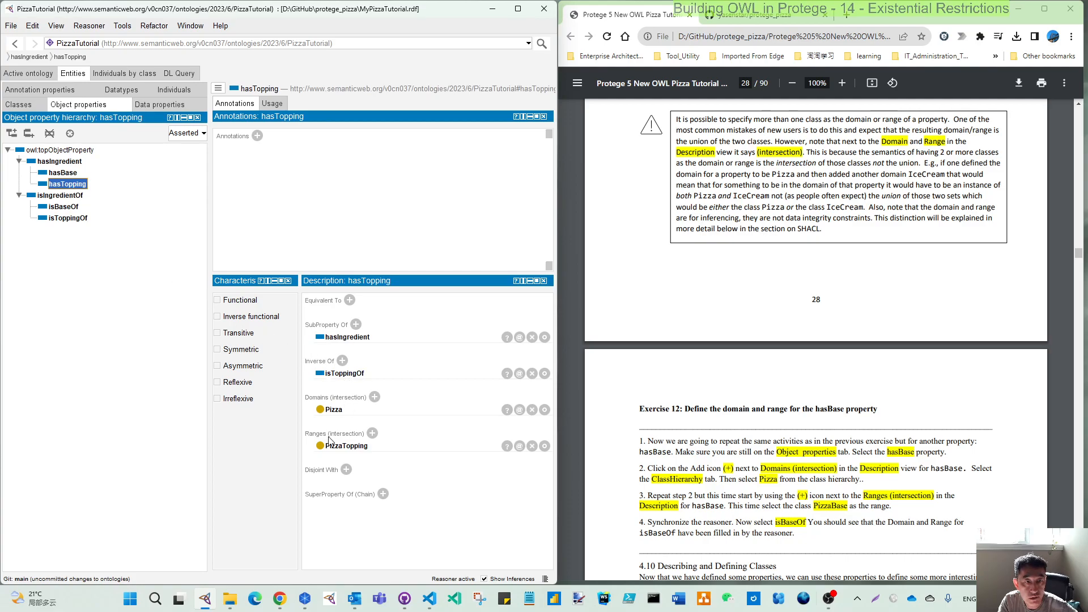
{"action": "left_click", "coordinate": [85, 26]}
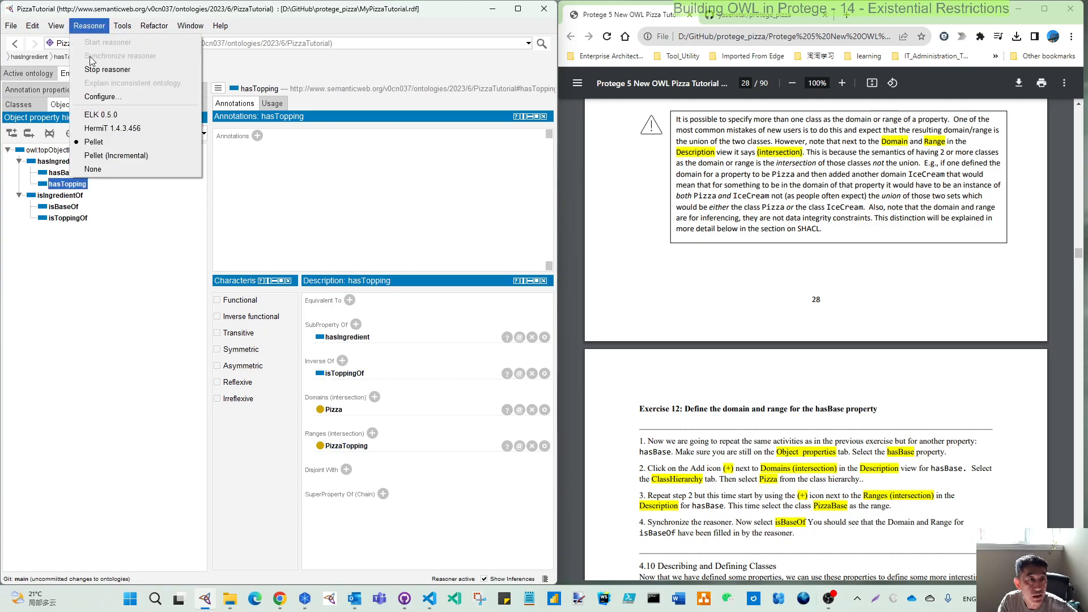
{"action": "left_click", "coordinate": [123, 273]}
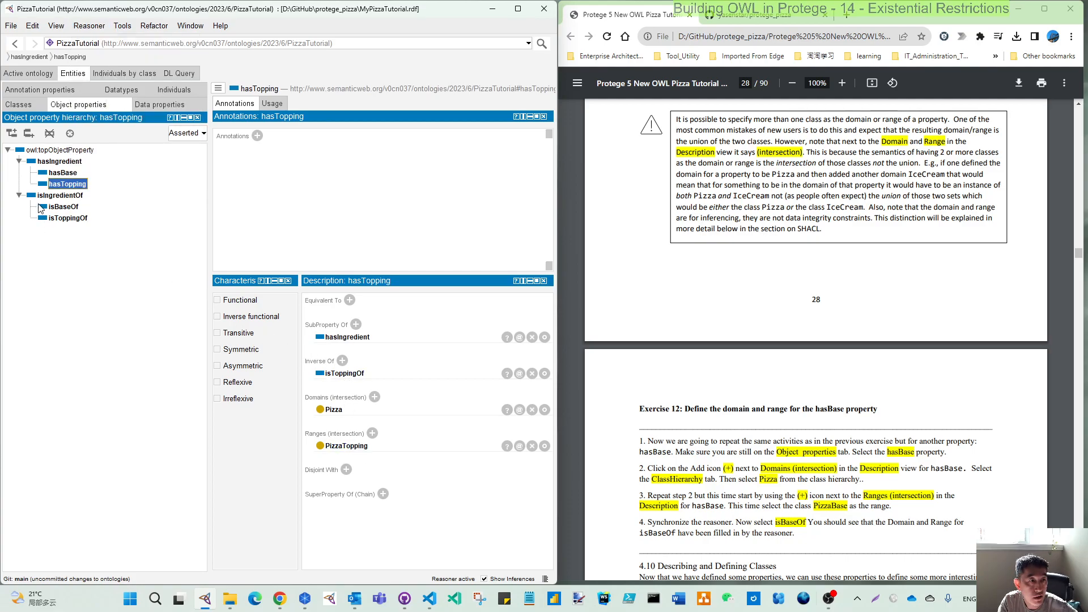
{"action": "left_click", "coordinate": [70, 210]}
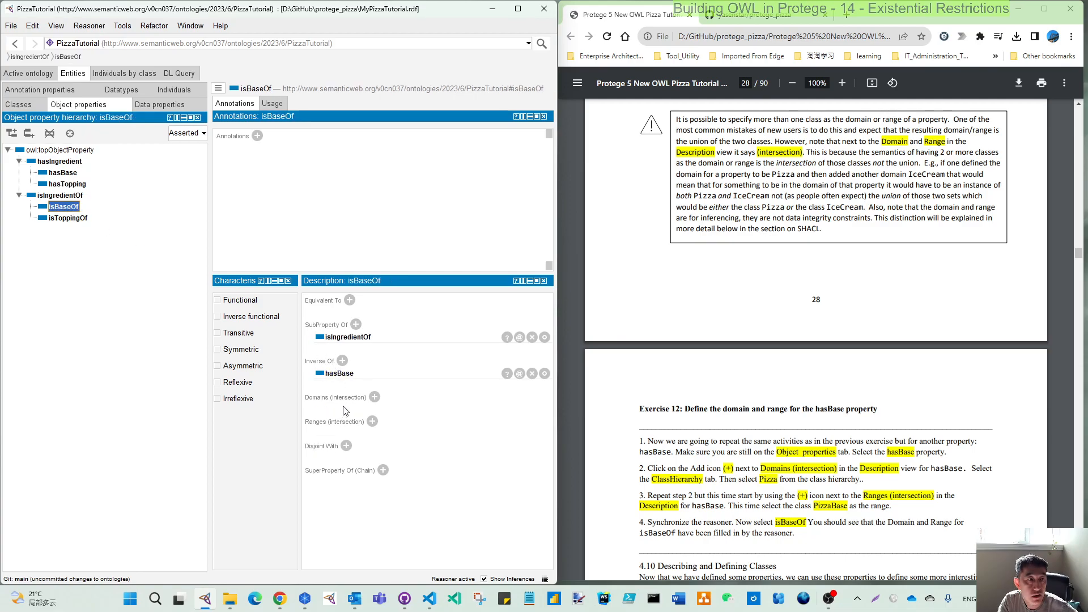
Check the program's version and installed plugins in the About information.
{"action": "left_click", "coordinate": [220, 26]}
{"action": "left_click", "coordinate": [237, 125]}
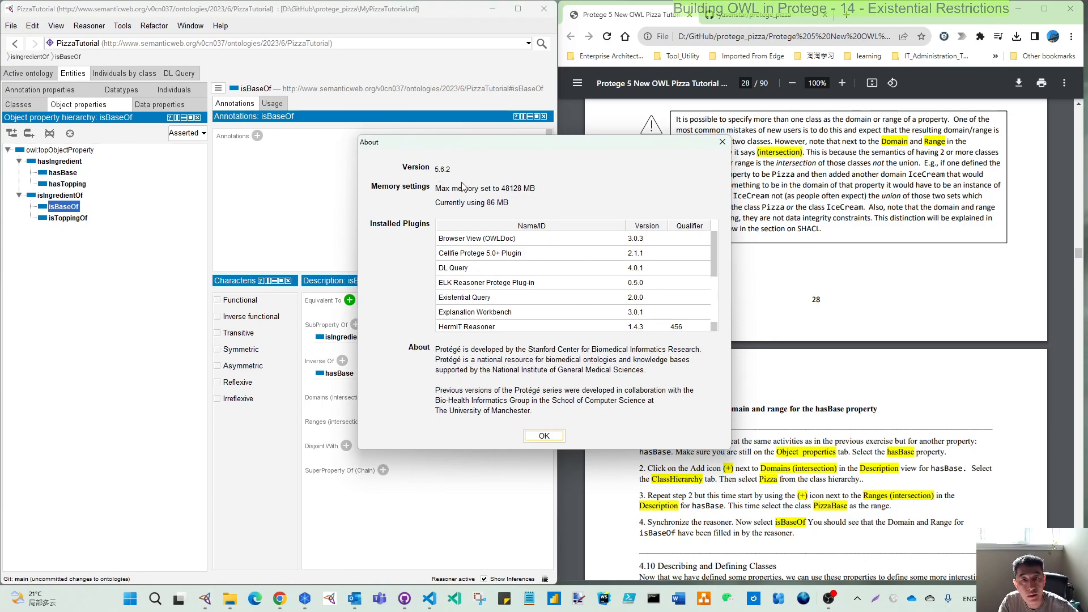
{"action": "left_click", "coordinate": [541, 438]}
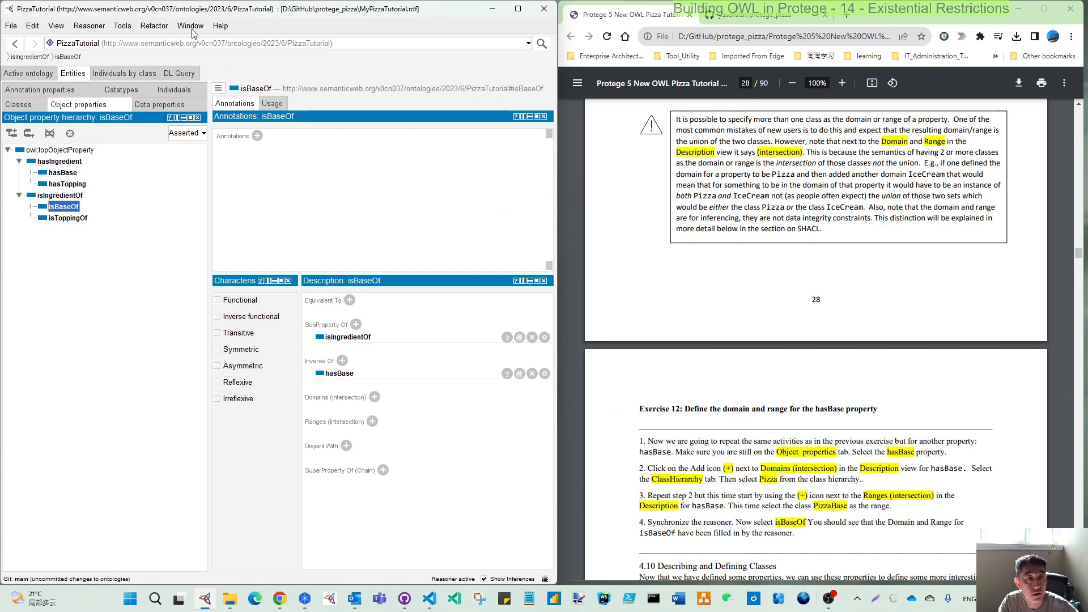
Configure the reasoner to display Domains and Ranges among the object property inferences.
{"action": "left_click", "coordinate": [95, 26]}
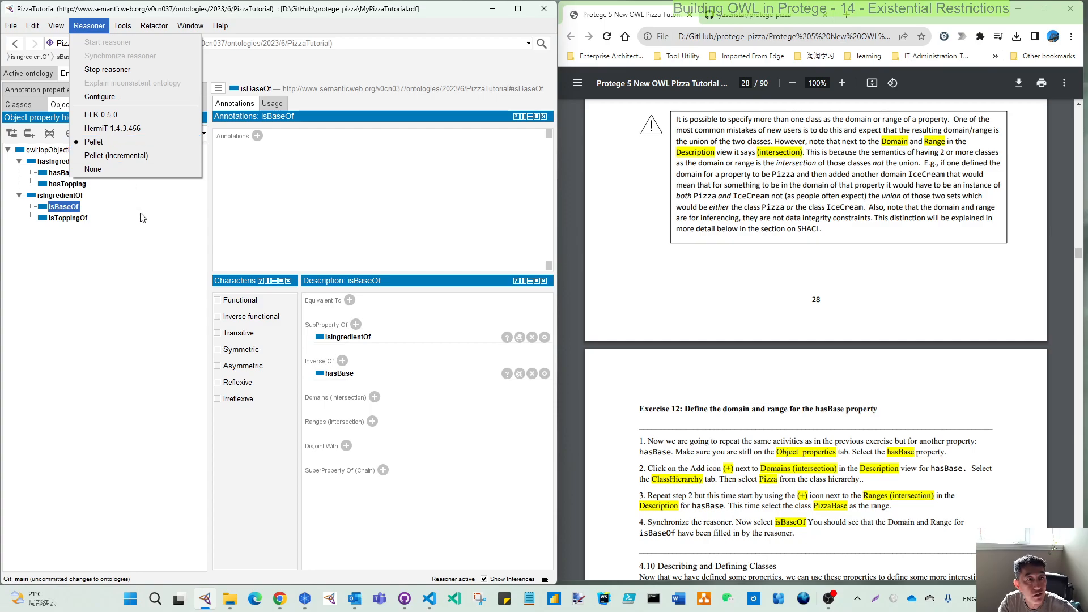
{"action": "left_click", "coordinate": [112, 258]}
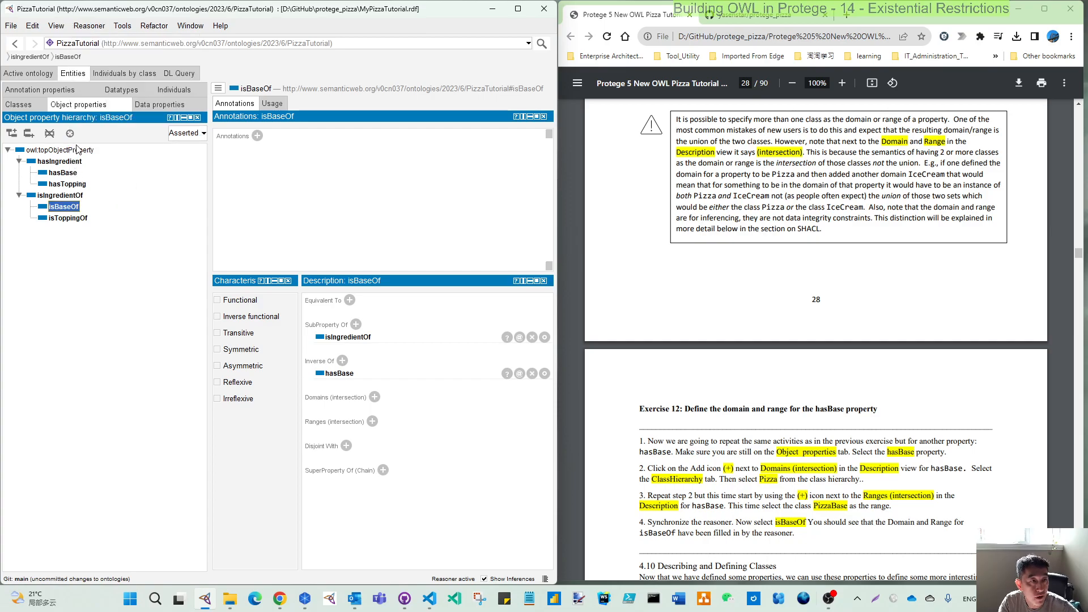
{"action": "left_click", "coordinate": [89, 26]}
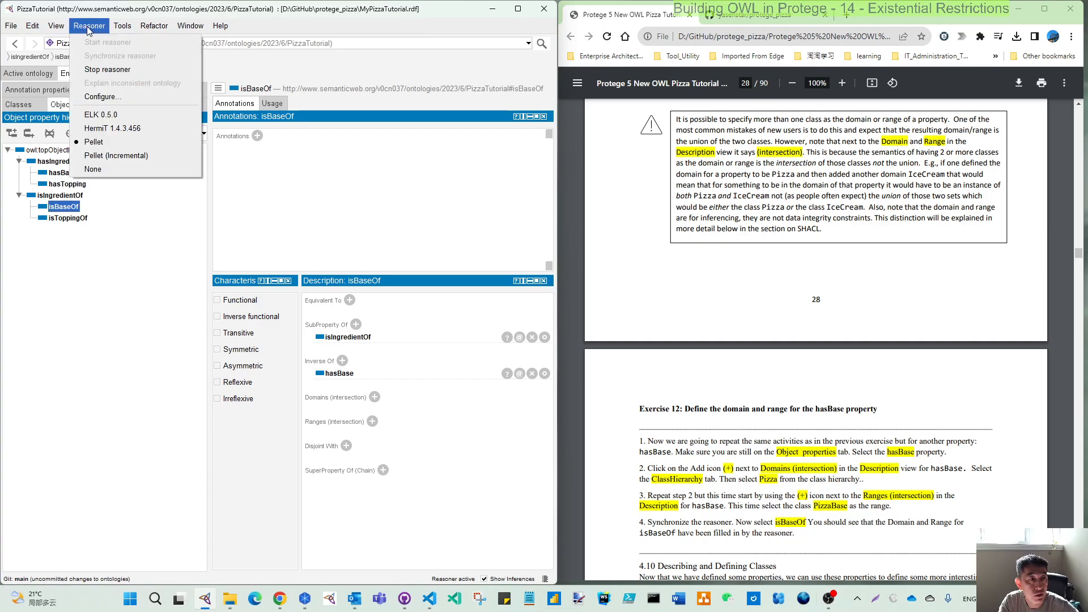
{"action": "left_click", "coordinate": [100, 100]}
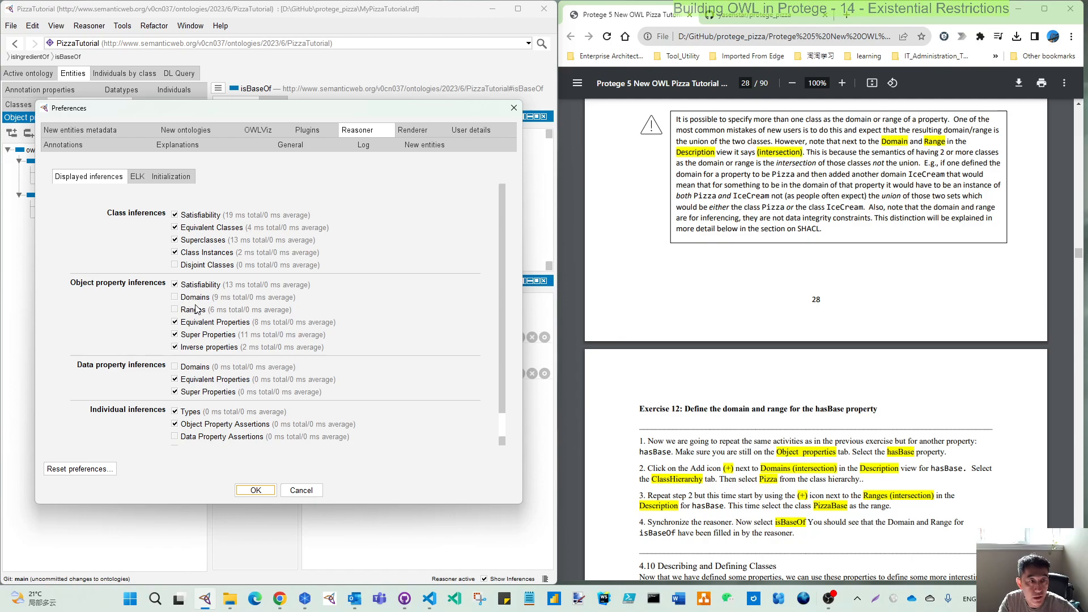
{"action": "left_click", "coordinate": [174, 297]}
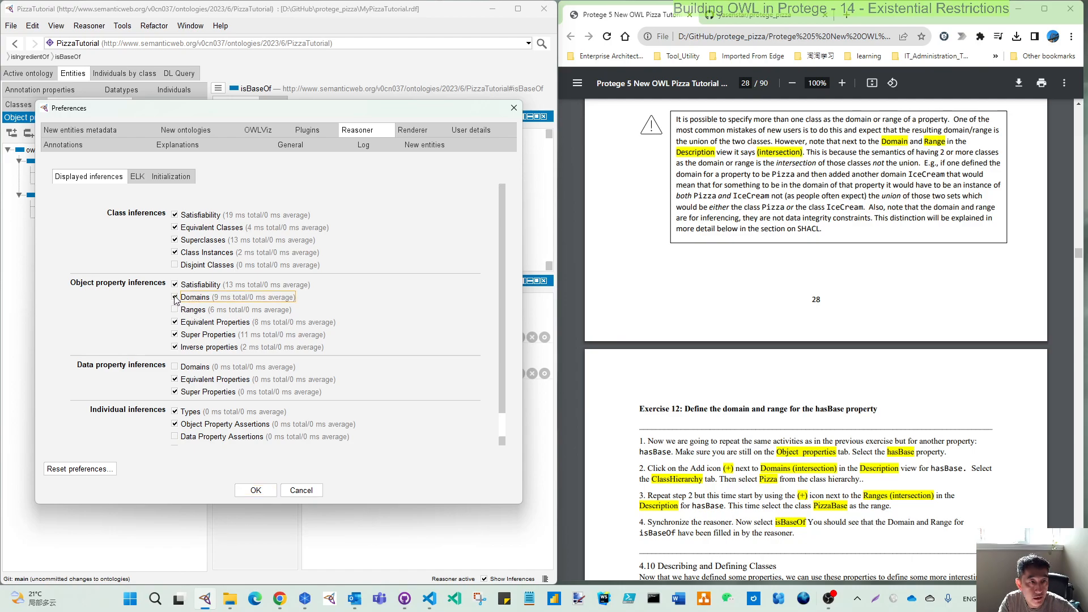
{"action": "left_click", "coordinate": [174, 309]}
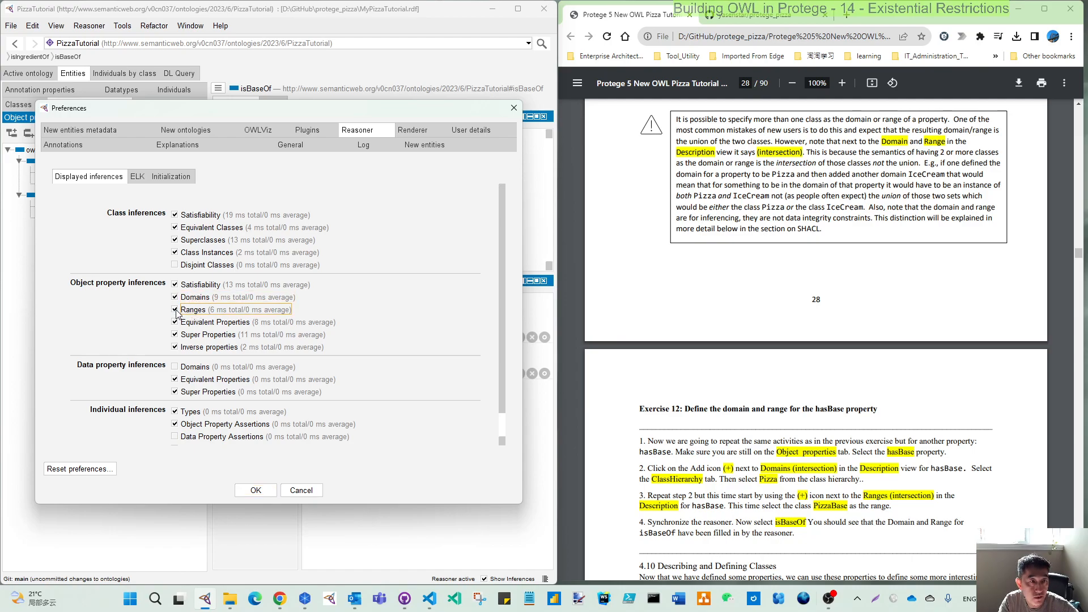
{"action": "left_click", "coordinate": [254, 491]}
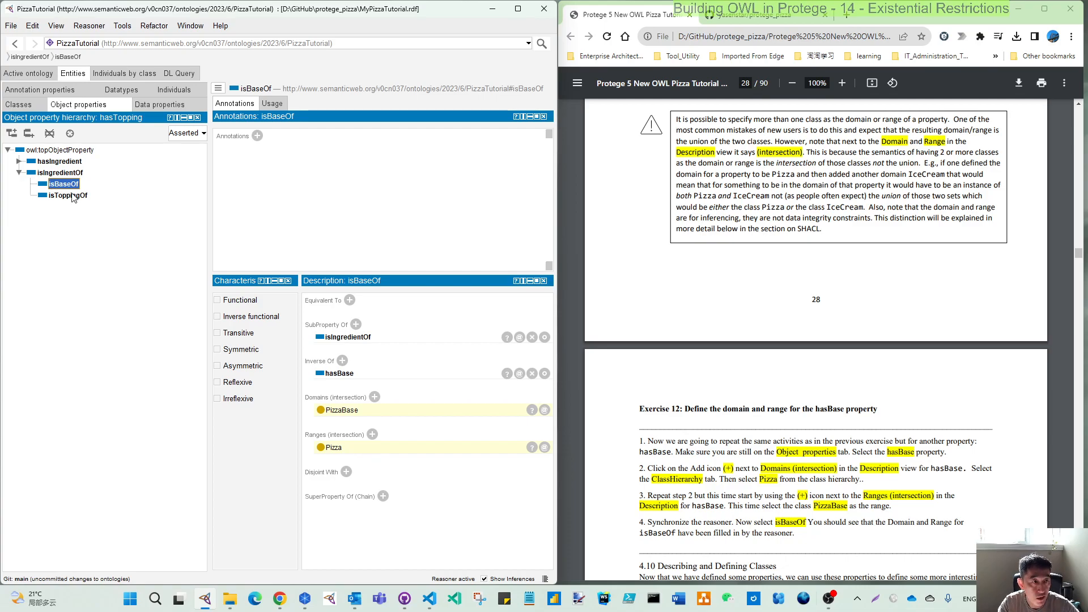
Inspect the domains and ranges of isToppingOf, hasBase and hasTopping, expanding hasIngredient in the property hierarchy.
{"action": "left_click", "coordinate": [75, 197]}
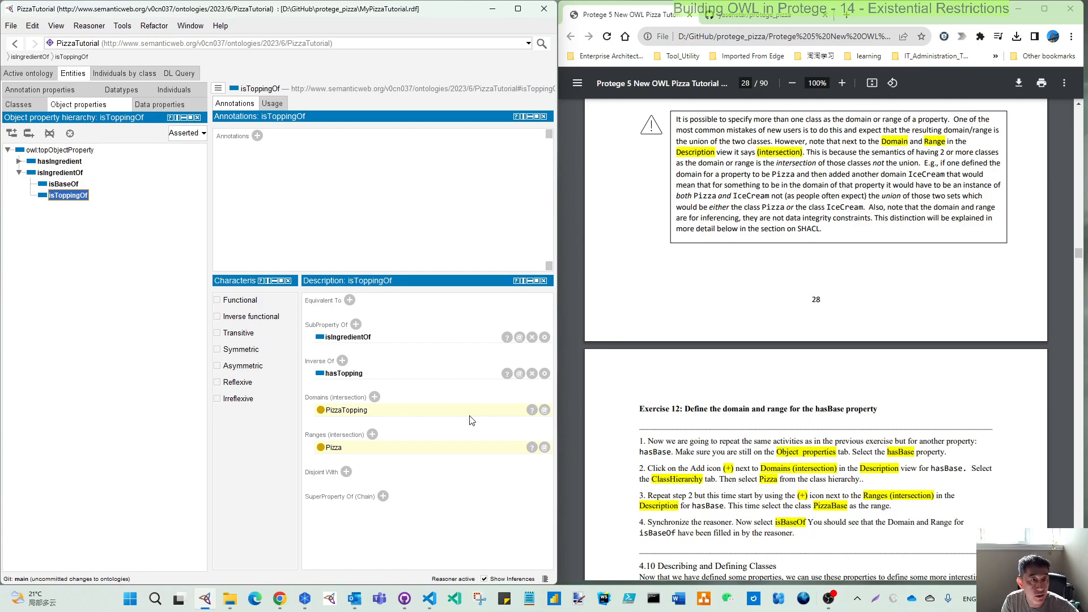
{"action": "left_click", "coordinate": [18, 162]}
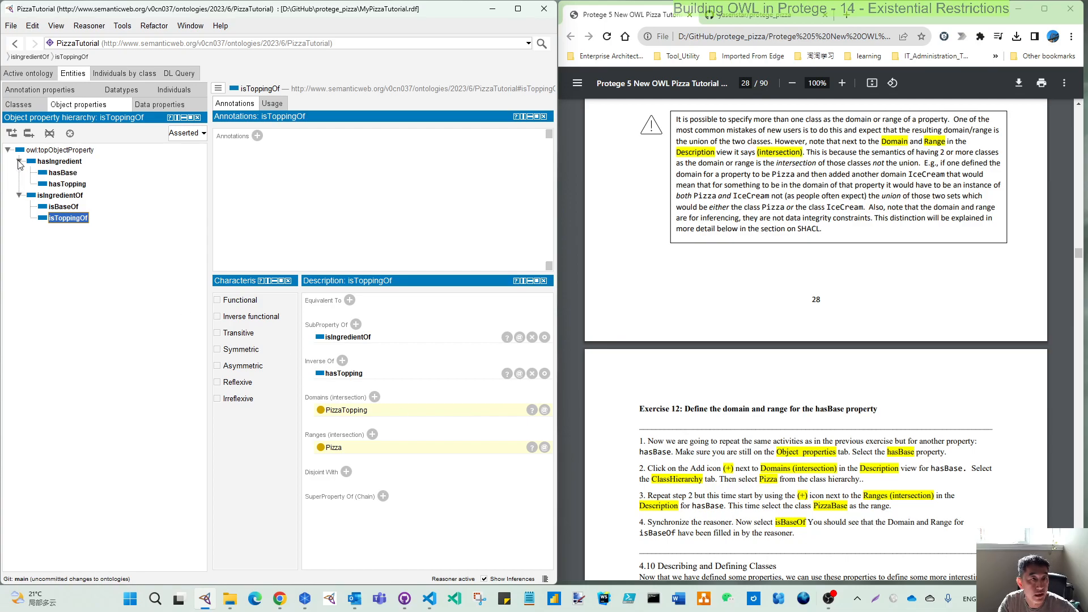
{"action": "left_click", "coordinate": [65, 175]}
{"action": "left_click", "coordinate": [69, 184]}
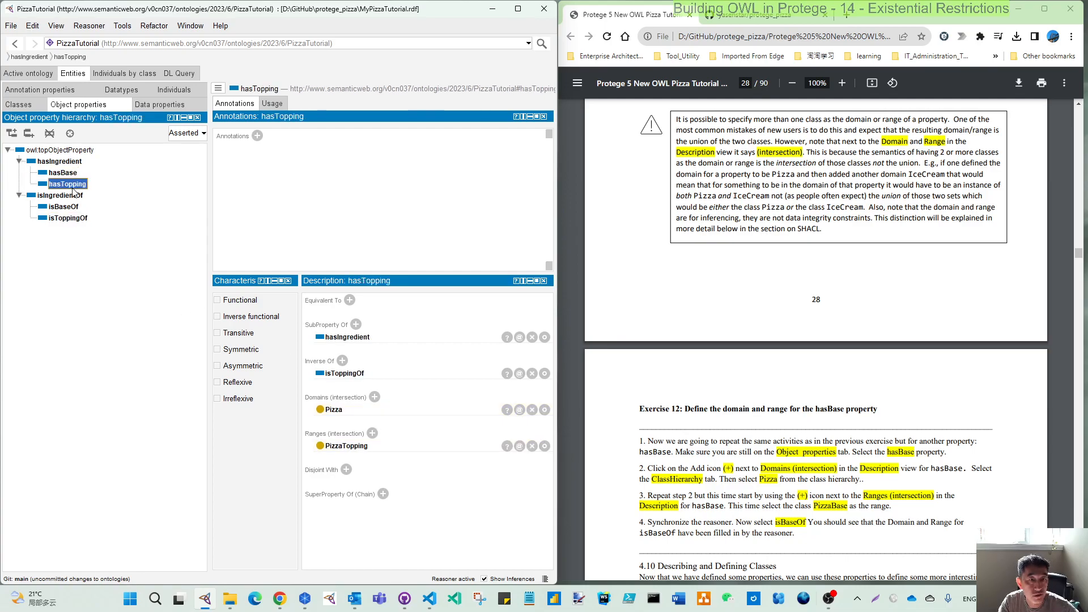
View the object property hierarchy as Inferred, return it to Asserted, and inspect the isBaseOf property's domain and range.
{"action": "left_click", "coordinate": [200, 134]}
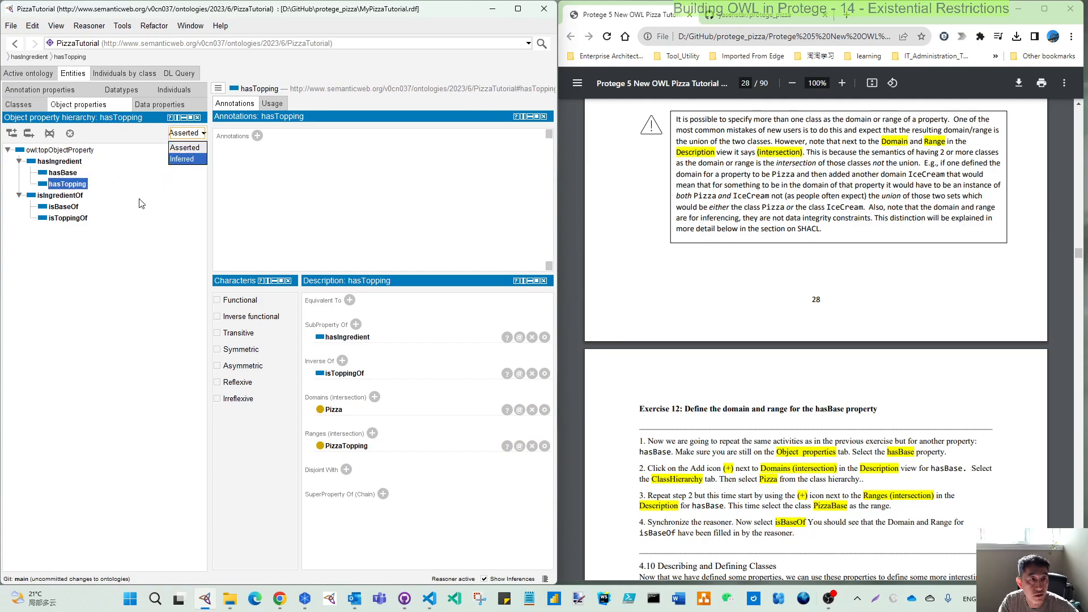
{"action": "left_click", "coordinate": [187, 159]}
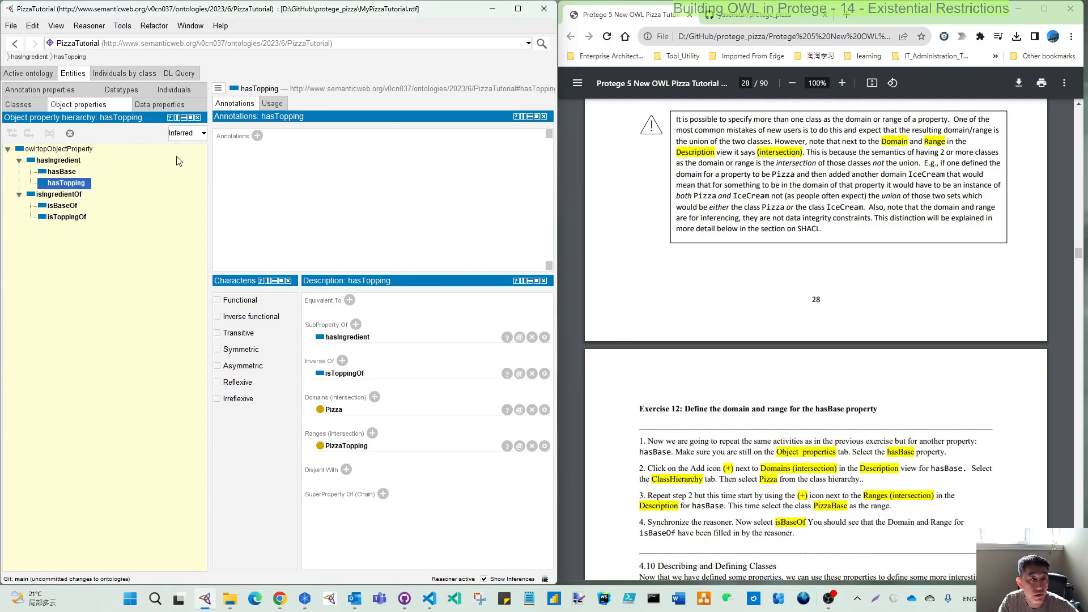
{"action": "left_click", "coordinate": [195, 135]}
{"action": "left_click", "coordinate": [186, 147]}
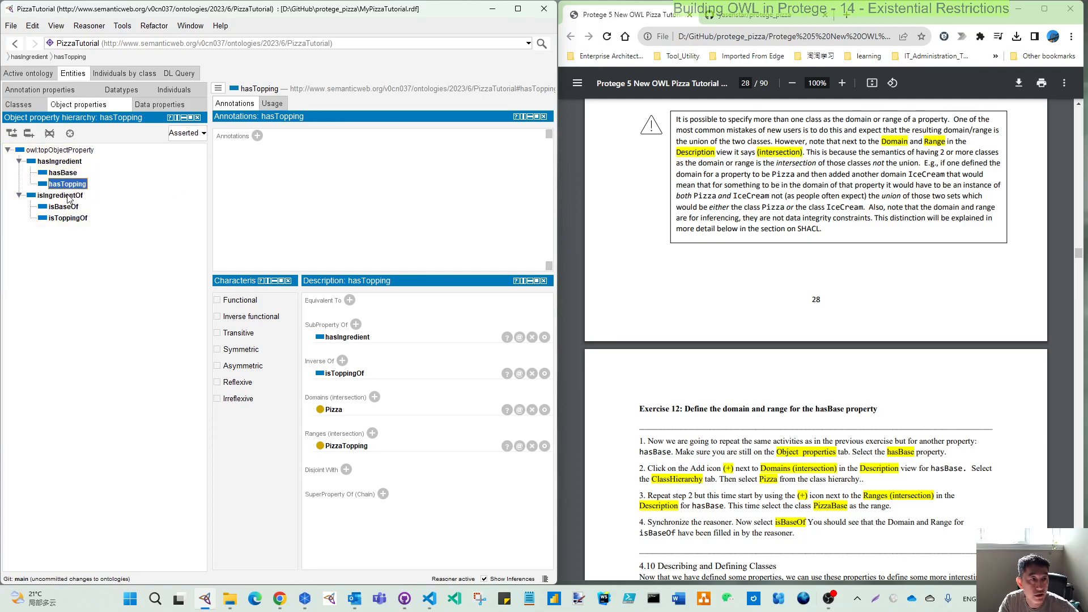
{"action": "left_click", "coordinate": [56, 209]}
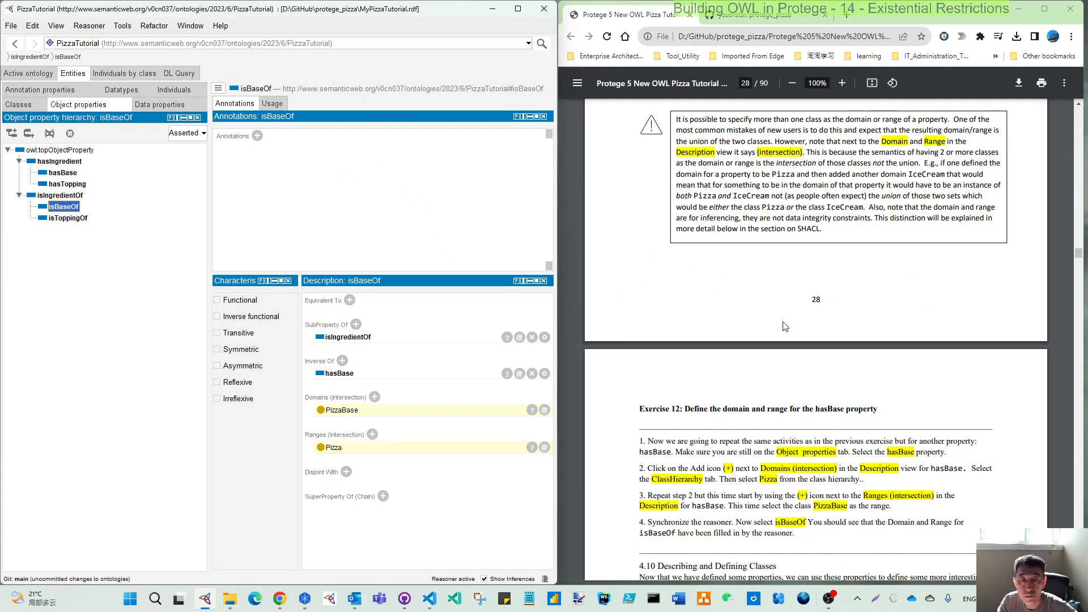
Bring PDF section 4.10 into view, switch to the pizza.owl tutorial mind map in Freeplane, and fit its window beside the PDF.
{"action": "scroll", "coordinate": [785, 326], "scroll_direction": "down", "scroll_amount": 4}
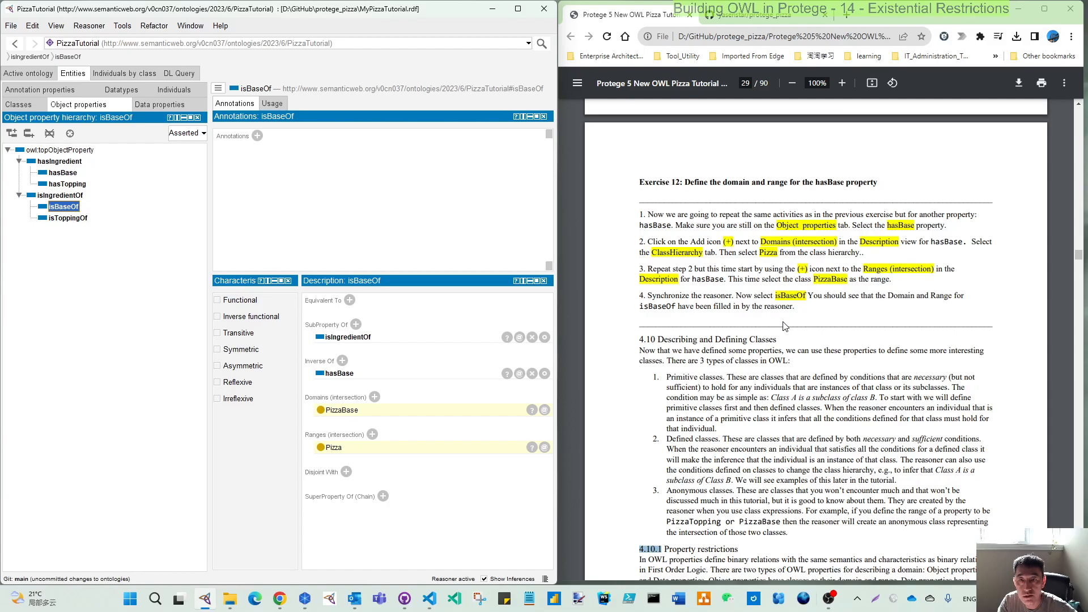
{"action": "scroll", "coordinate": [785, 325], "scroll_direction": "down", "scroll_amount": 3}
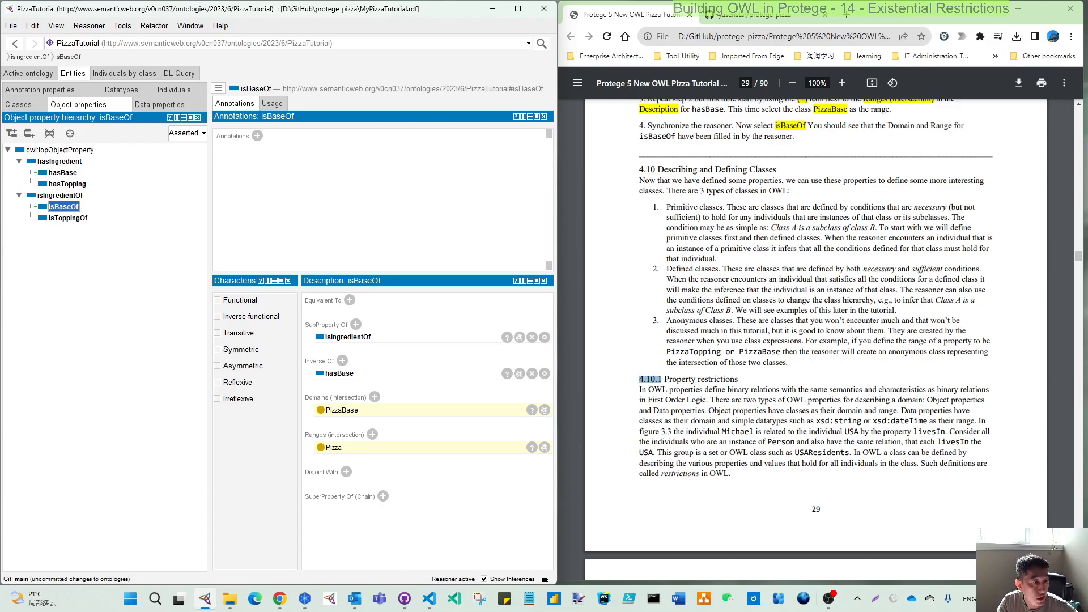
{"action": "key", "text": "ctrl+alt+g"}
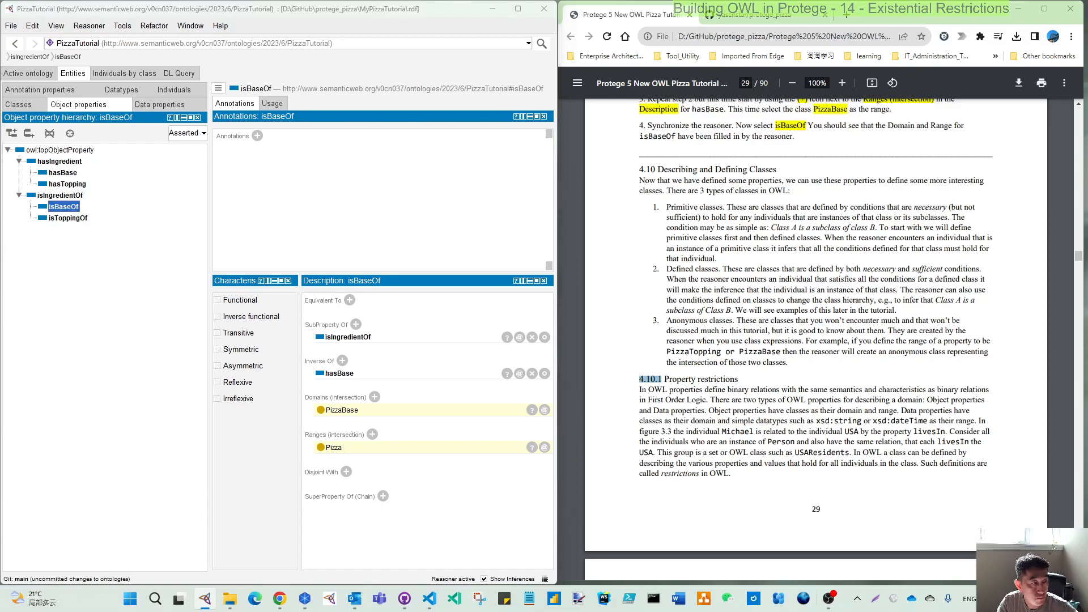
{"action": "left_click_drag", "start_coordinate": [0, 153], "coordinate": [388, 16]}
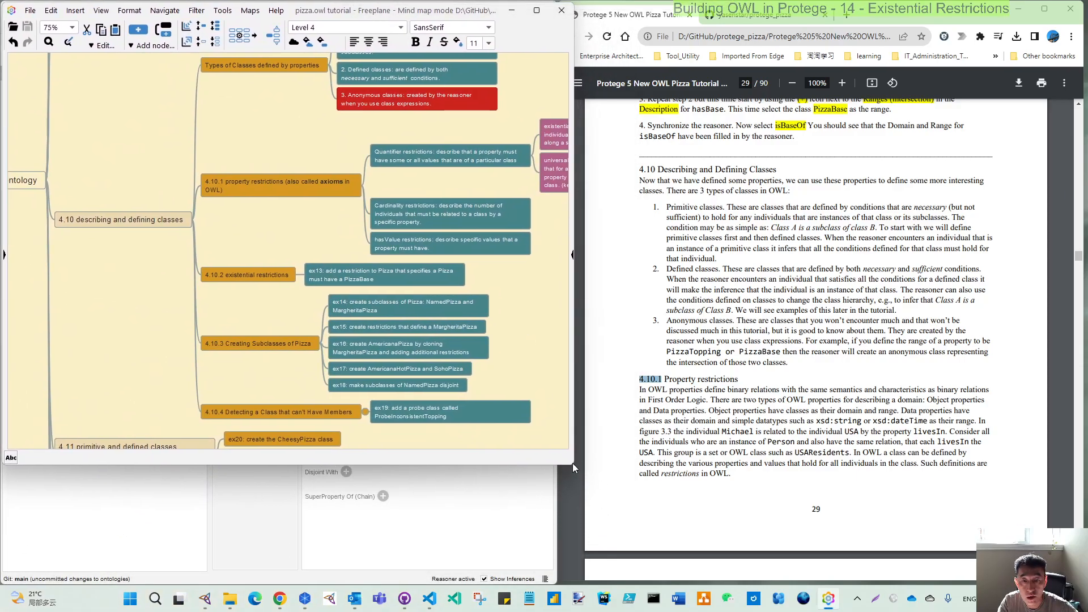
{"action": "left_click_drag", "start_coordinate": [571, 466], "coordinate": [599, 583]}
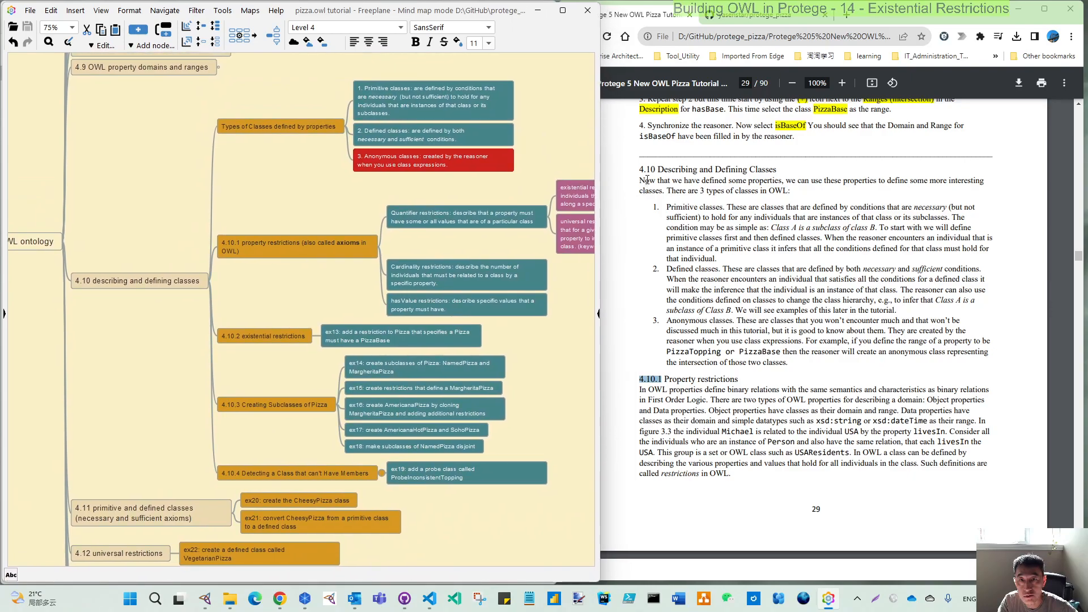
Examine the class types and property restrictions of section 4.10 in the mind map alongside page 30 of the PDF.
{"action": "left_click", "coordinate": [253, 133]}
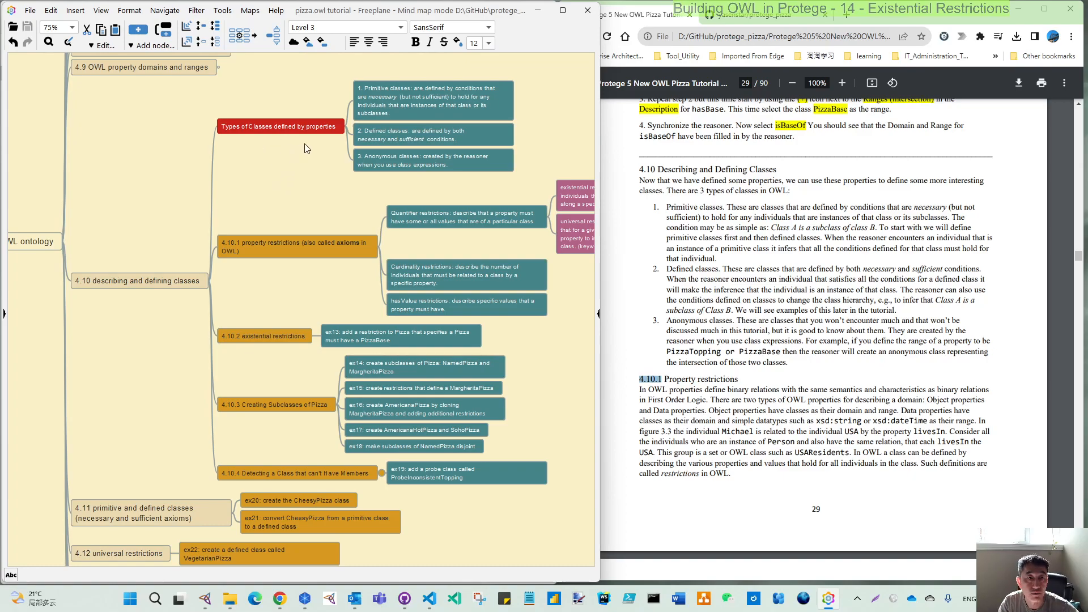
{"action": "scroll", "coordinate": [300, 206], "scroll_direction": "down", "scroll_amount": 1}
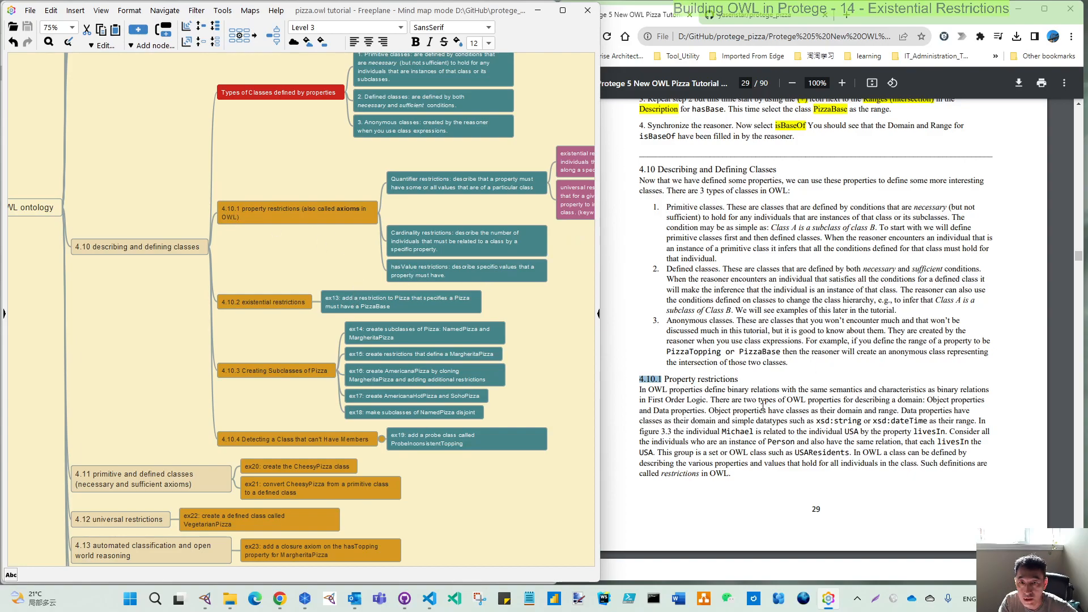
{"action": "scroll", "coordinate": [764, 405], "scroll_direction": "down", "scroll_amount": 7}
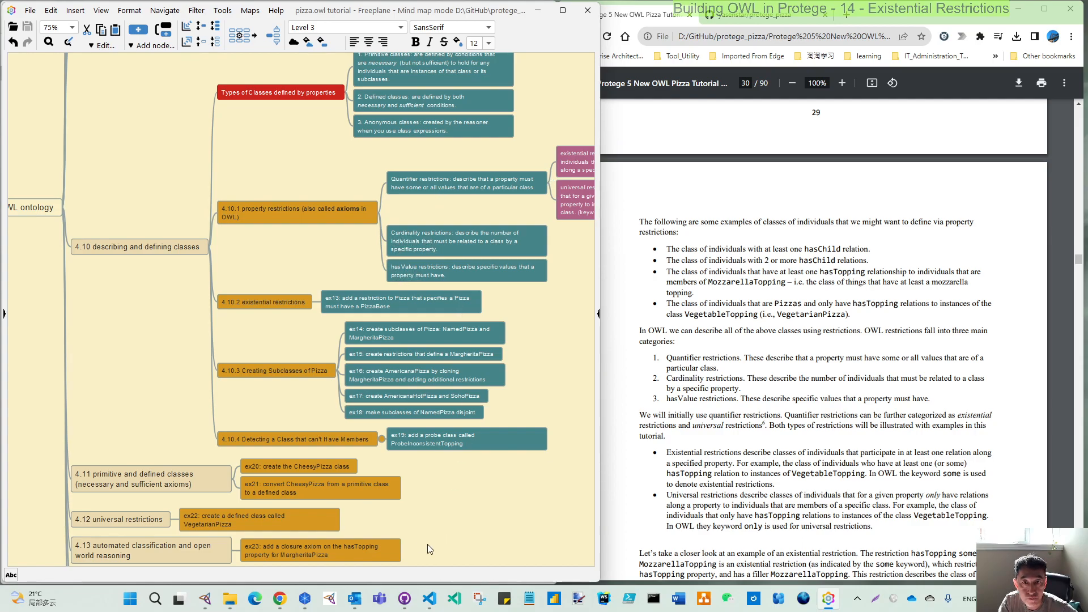
{"action": "left_click_drag", "start_coordinate": [547, 324], "coordinate": [463, 310]}
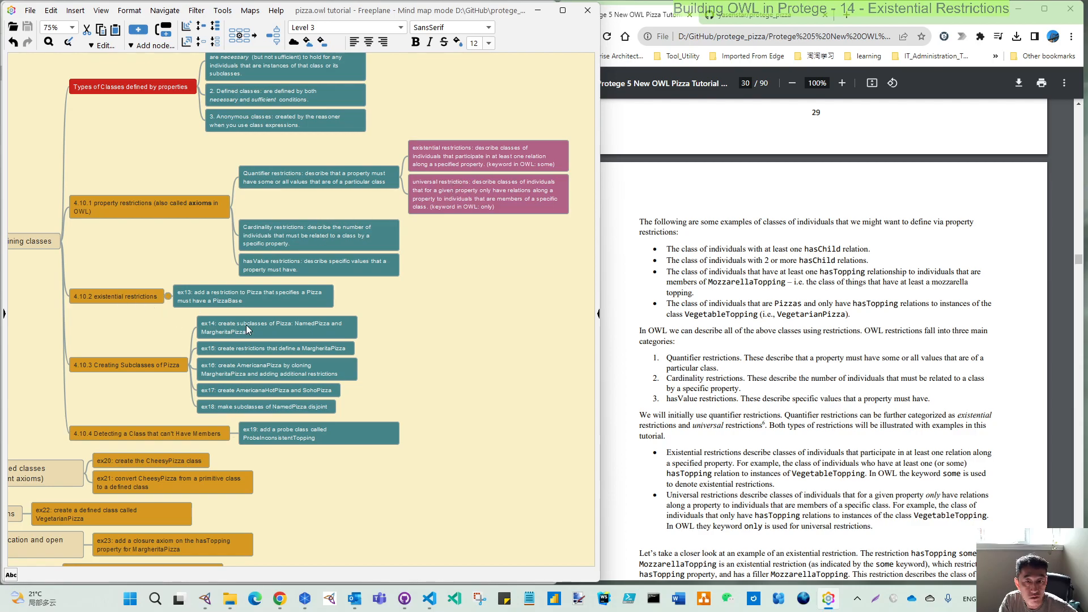
Read the PDF through section 4.10.2 to Exercise 13, uncovering Protégé beside it and highlighting the exercise title.
{"action": "scroll", "coordinate": [709, 419], "scroll_direction": "down", "scroll_amount": 7}
{"action": "scroll", "coordinate": [709, 419], "scroll_direction": "down", "scroll_amount": 1}
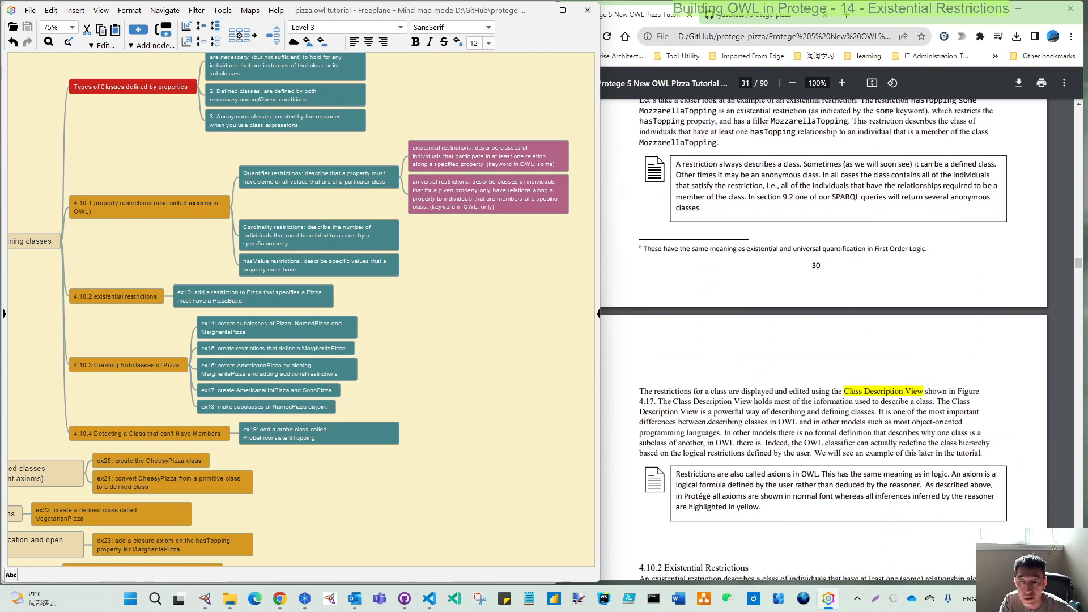
{"action": "scroll", "coordinate": [708, 420], "scroll_direction": "down", "scroll_amount": 6}
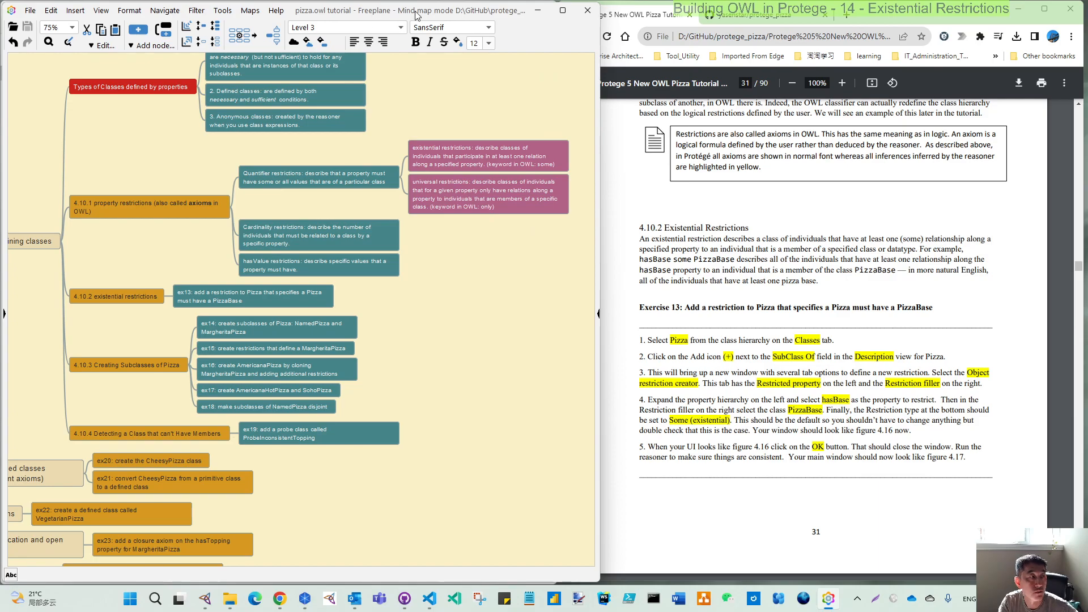
{"action": "left_click_drag", "start_coordinate": [415, 11], "coordinate": [0, 3]}
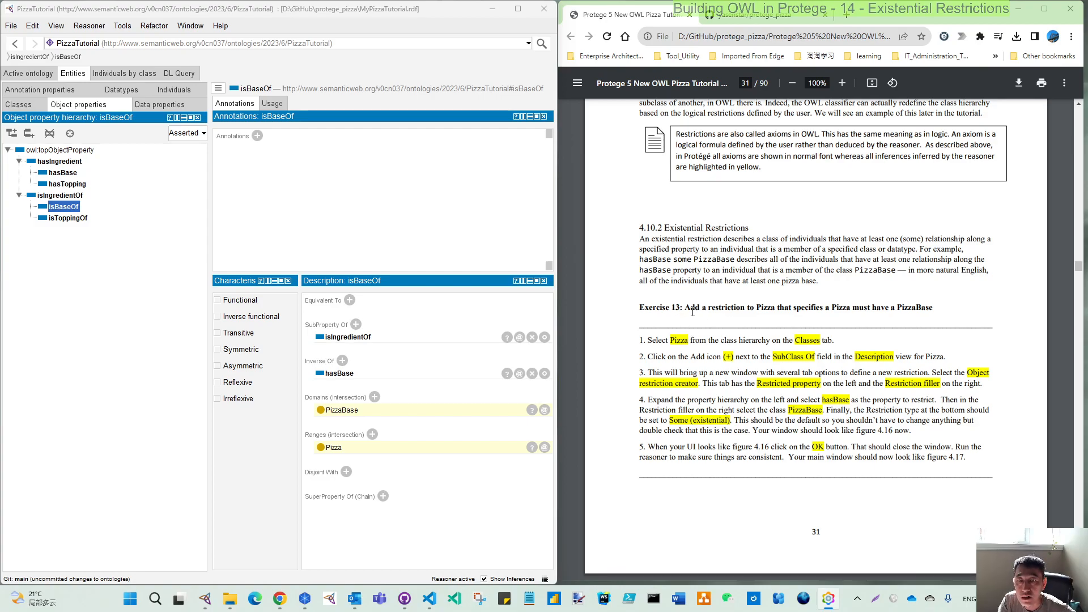
{"action": "left_click_drag", "start_coordinate": [685, 308], "coordinate": [939, 303]}
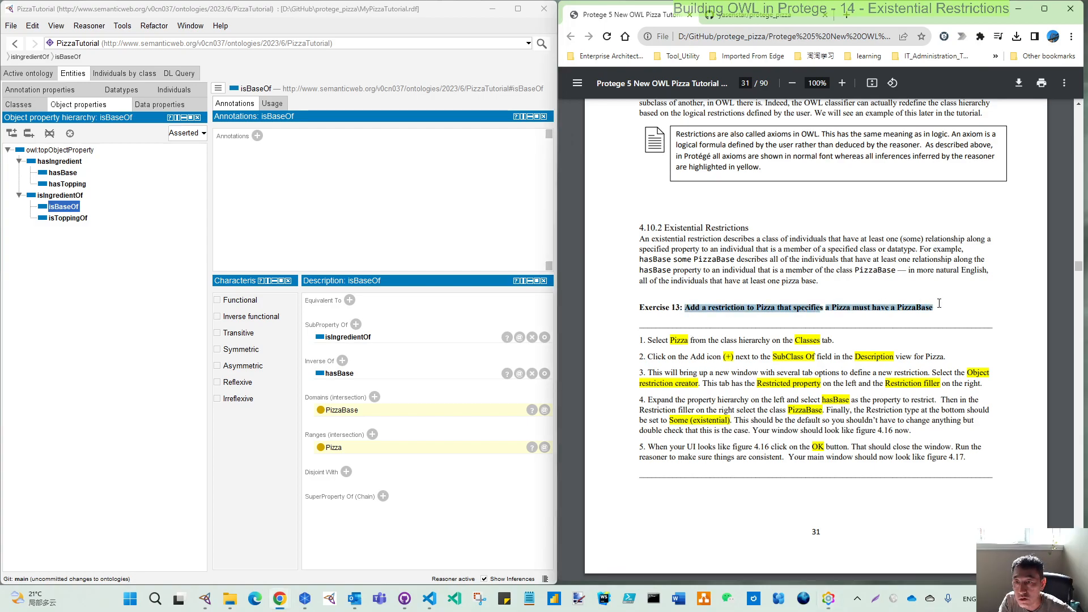
{"action": "triple_click", "coordinate": [764, 309]}
{"action": "left_click", "coordinate": [766, 309]}
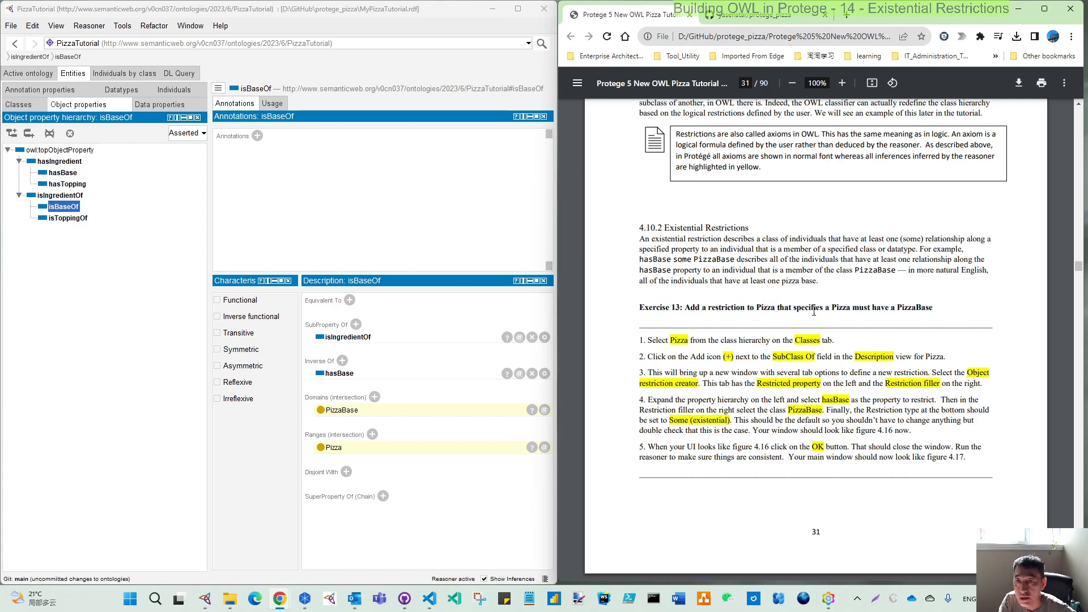
{"action": "double_click", "coordinate": [842, 309]}
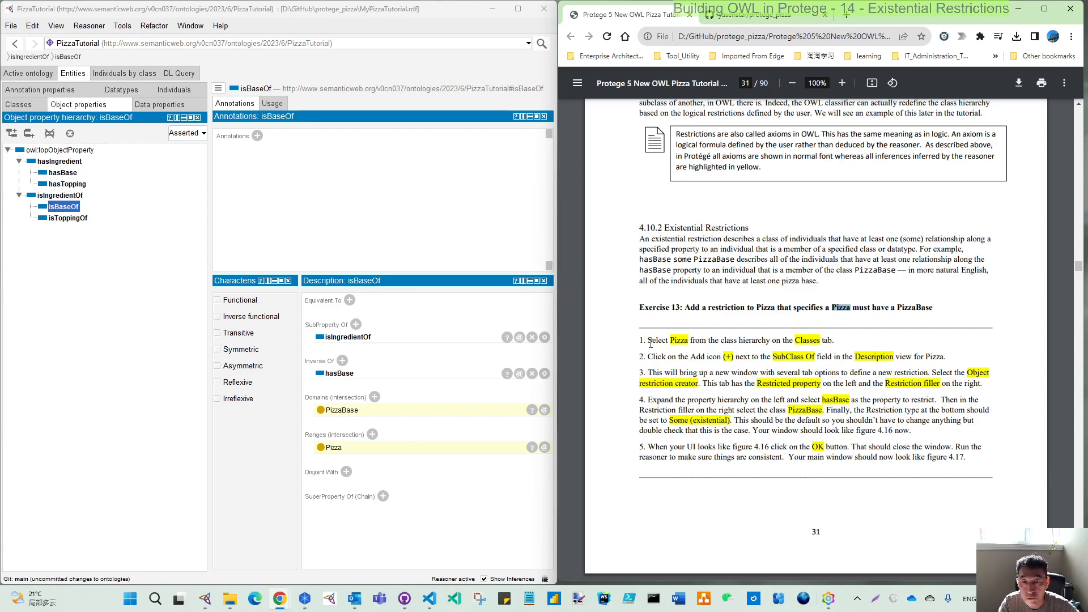
Select the Pizza class in the class hierarchy and open the dialog for adding a SubClass Of expression.
{"action": "left_click", "coordinate": [19, 106]}
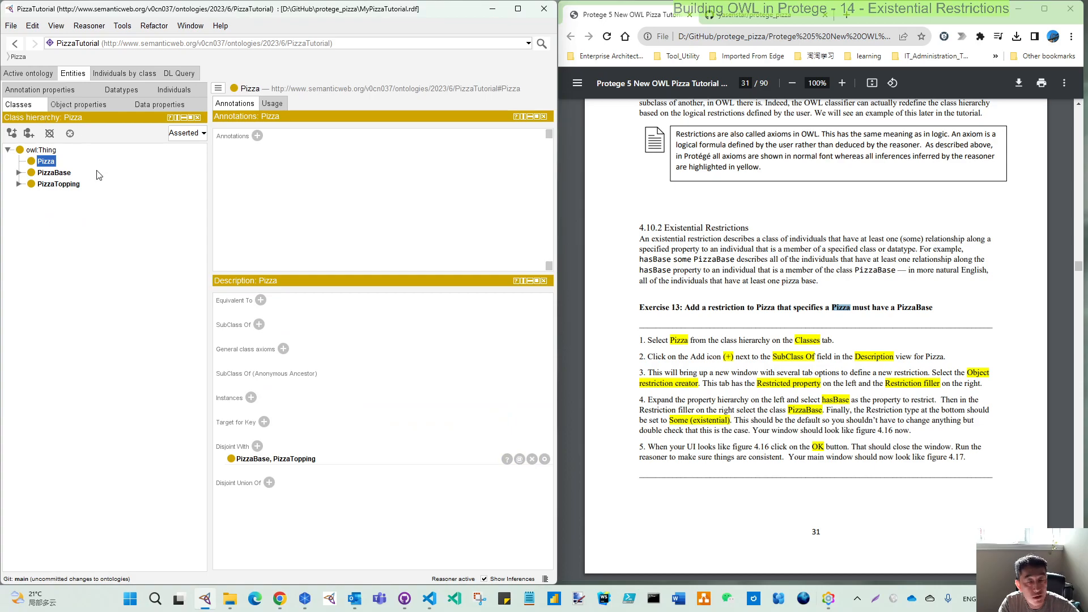
{"action": "left_click", "coordinate": [50, 164]}
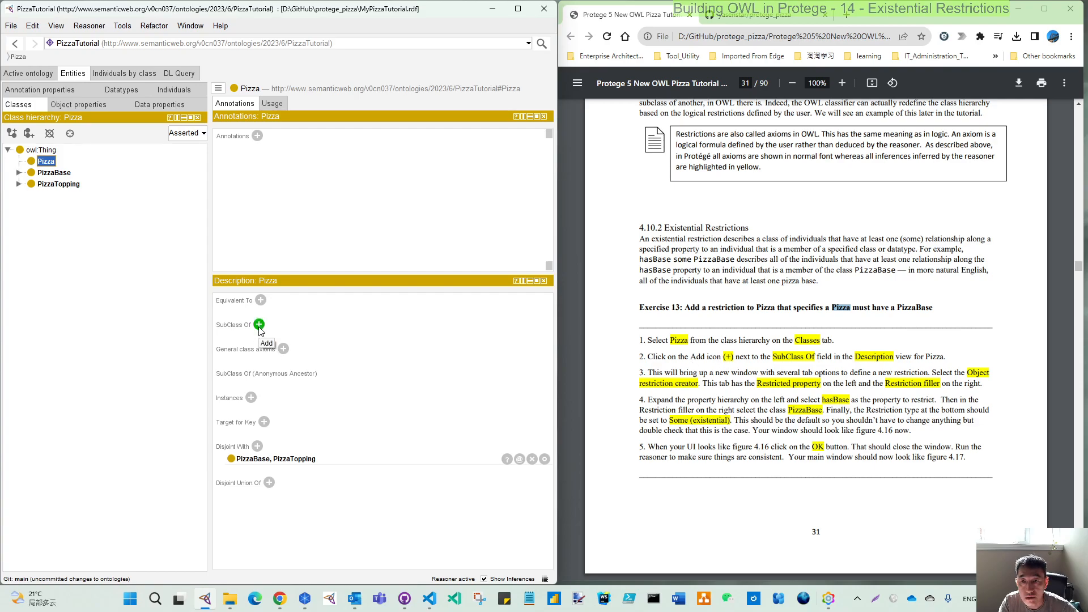
{"action": "left_click", "coordinate": [259, 325]}
{"action": "left_click_drag", "start_coordinate": [305, 310], "coordinate": [267, 232]}
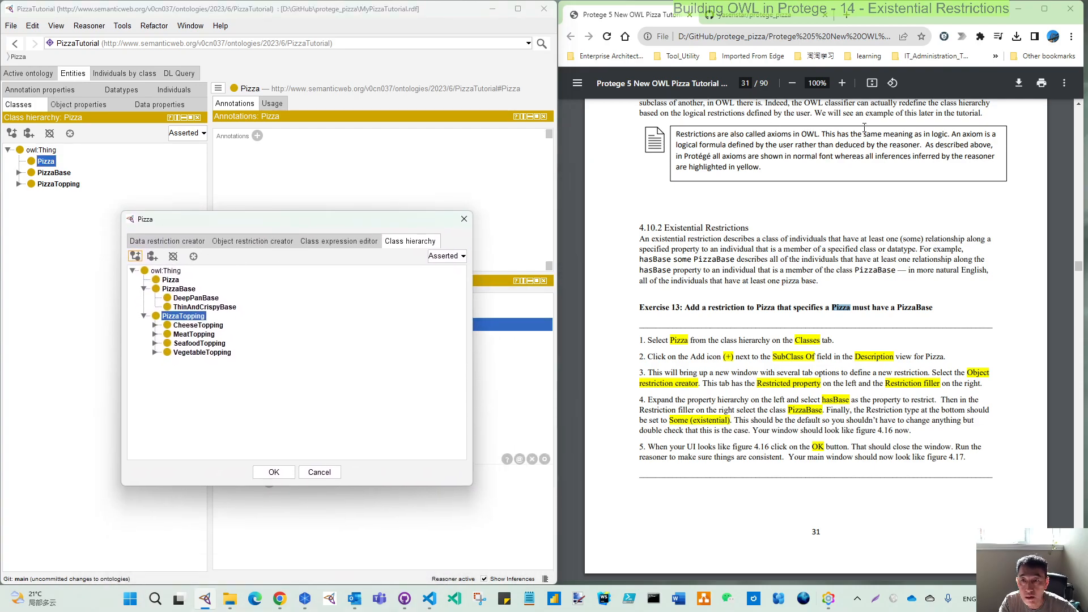
Review the PDF's Class Description View passage and browse the CheeseTopping and MeatTopping subclasses in the Pizza dialog's class hierarchy.
{"action": "scroll", "coordinate": [833, 122], "scroll_direction": "up", "scroll_amount": 3}
{"action": "scroll", "coordinate": [867, 195], "scroll_direction": "down", "scroll_amount": 1}
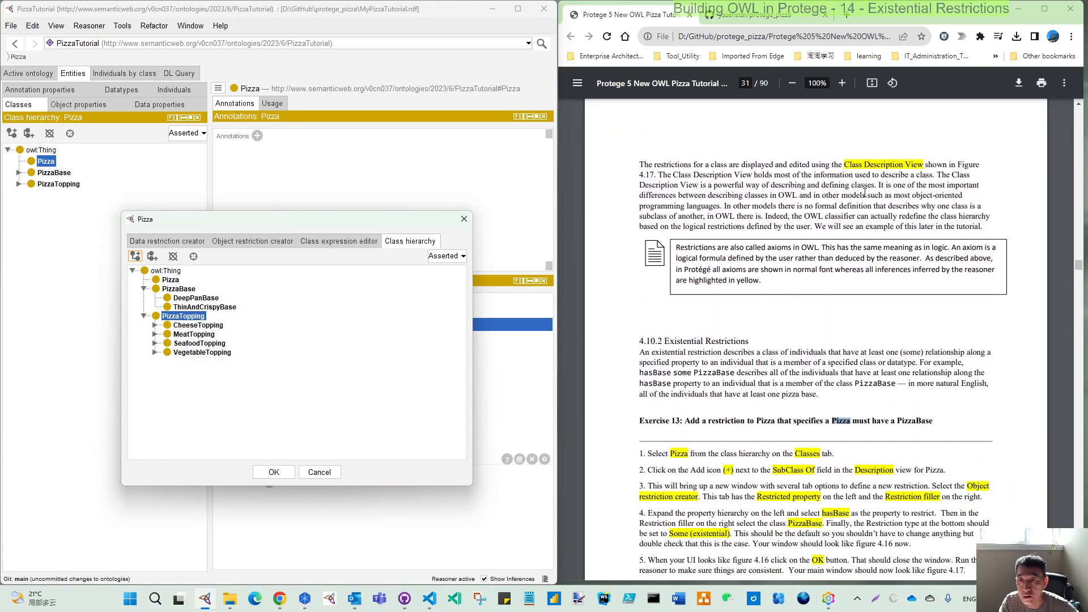
{"action": "left_click_drag", "start_coordinate": [856, 167], "coordinate": [914, 167]}
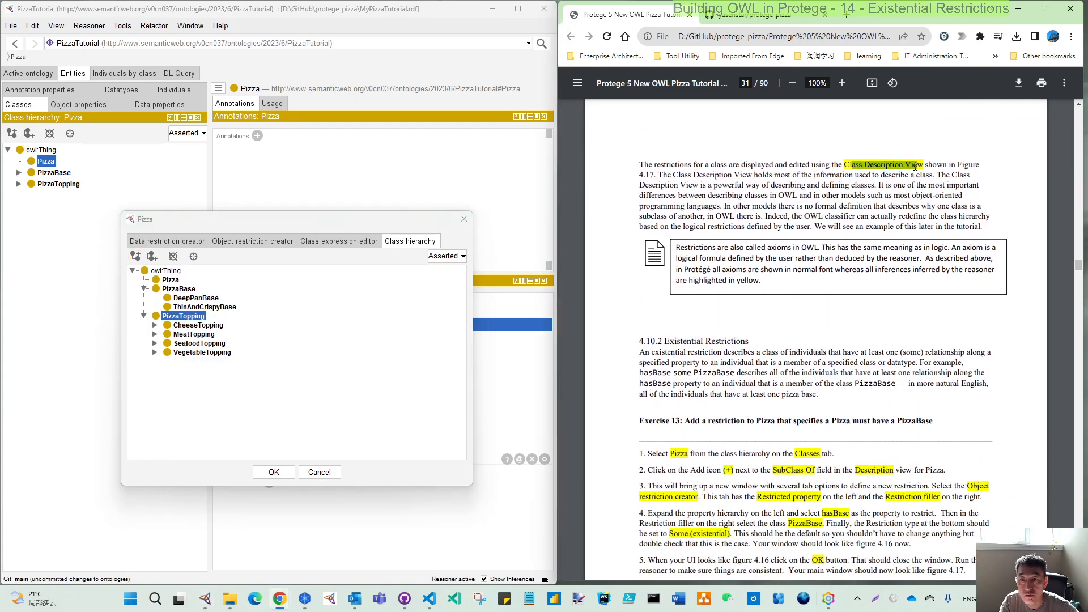
{"action": "left_click", "coordinate": [300, 308]}
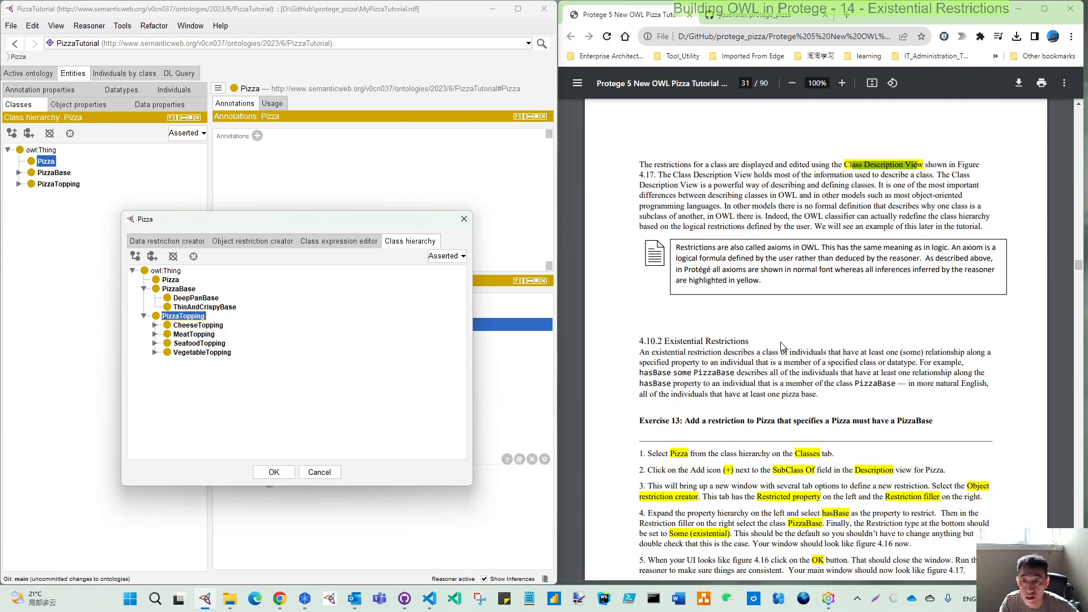
{"action": "scroll", "coordinate": [764, 438], "scroll_direction": "down", "scroll_amount": 3}
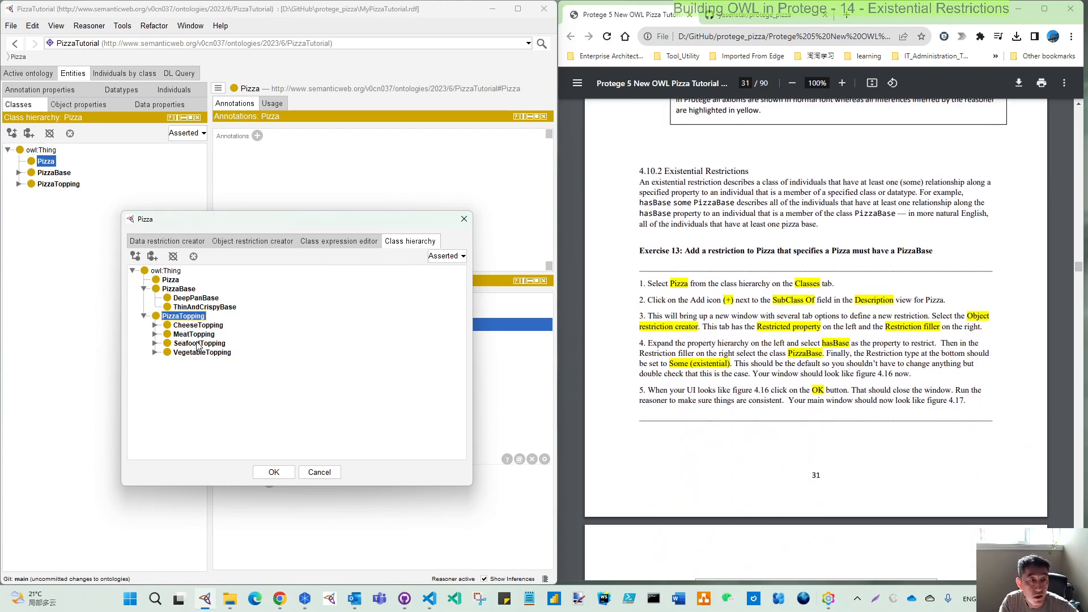
{"action": "left_click", "coordinate": [154, 325]}
{"action": "left_click", "coordinate": [156, 352]}
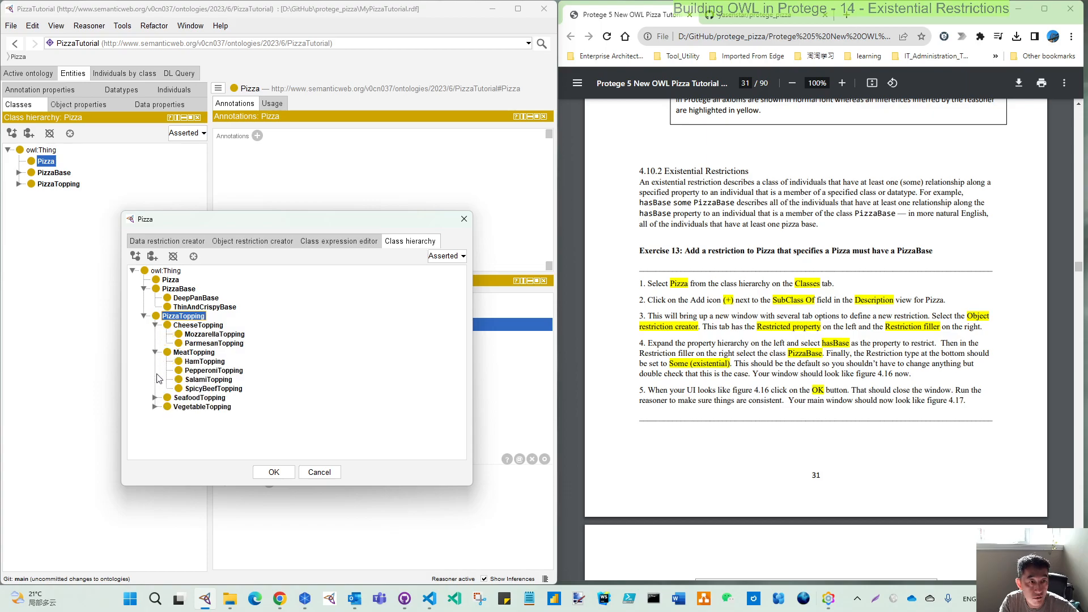
{"action": "left_click", "coordinate": [155, 325]}
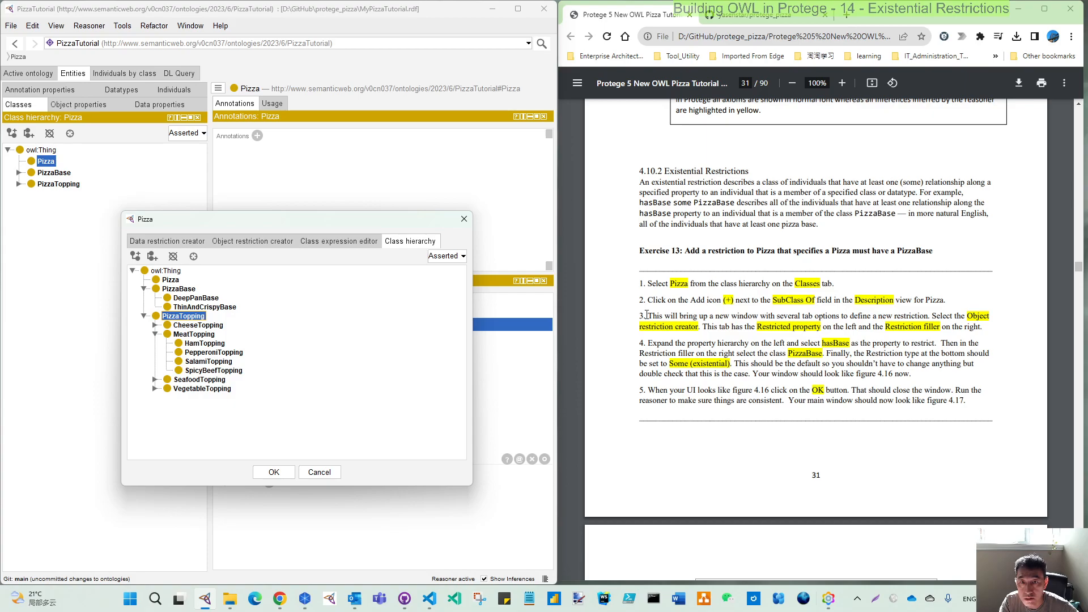
Following Exercise 13, choose hasBase as the restricted property and PizzaBase as the restriction filler in the Object restriction creator.
{"action": "left_click_drag", "start_coordinate": [647, 316], "coordinate": [752, 321]}
{"action": "left_click_drag", "start_coordinate": [966, 316], "coordinate": [697, 331]}
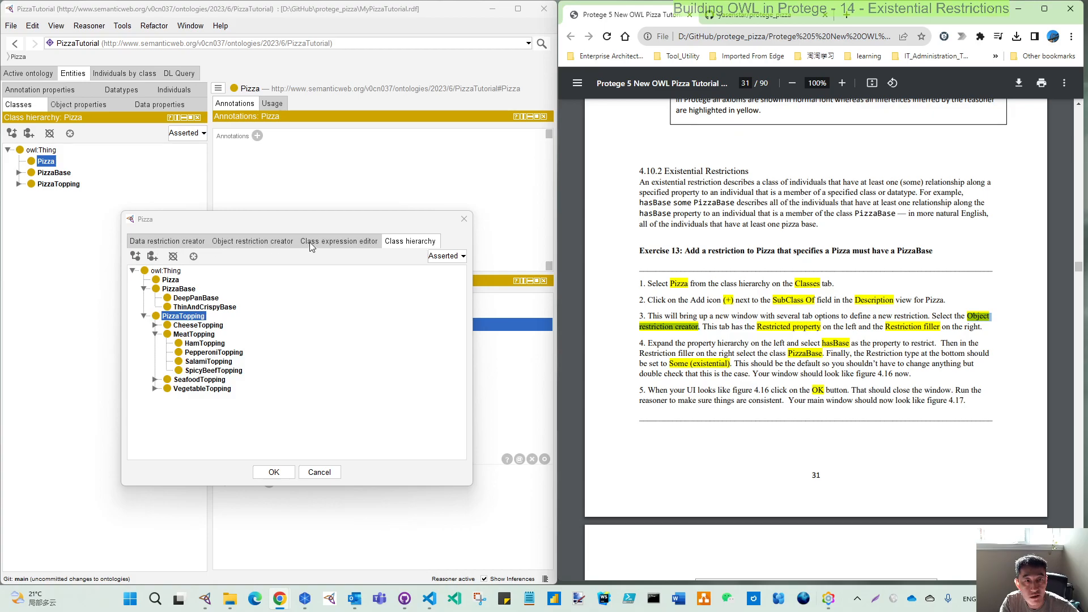
{"action": "left_click", "coordinate": [342, 244]}
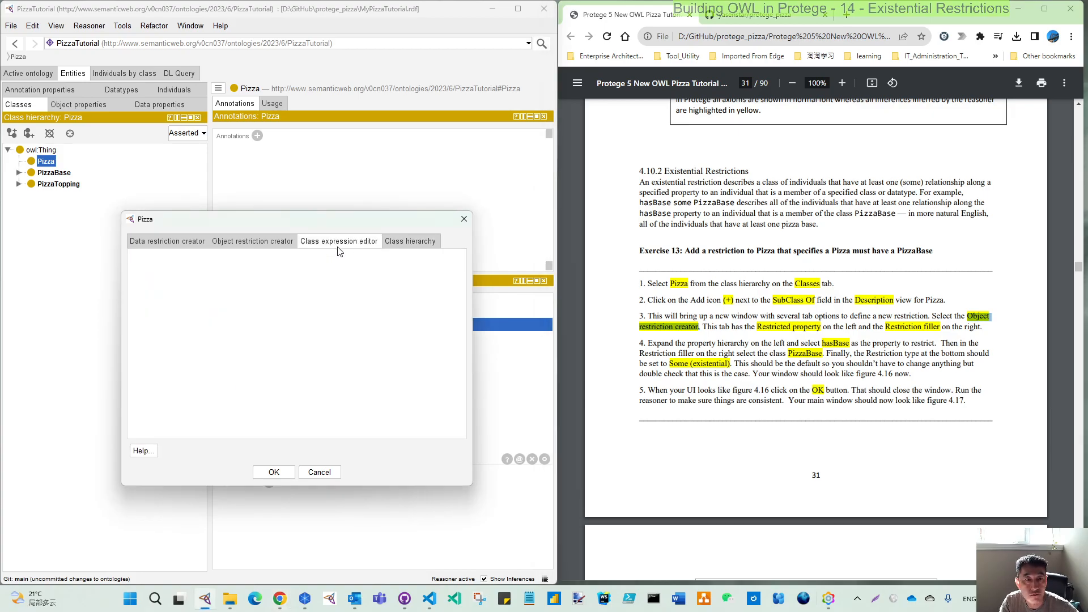
{"action": "left_click", "coordinate": [252, 241]}
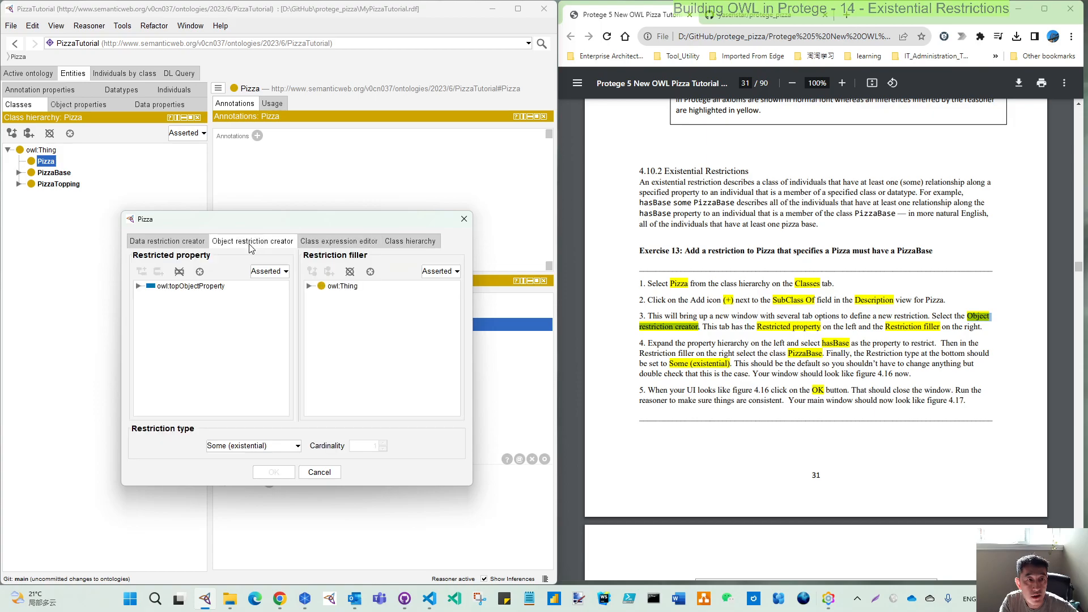
{"action": "scroll", "coordinate": [816, 356], "scroll_direction": "down", "scroll_amount": 1}
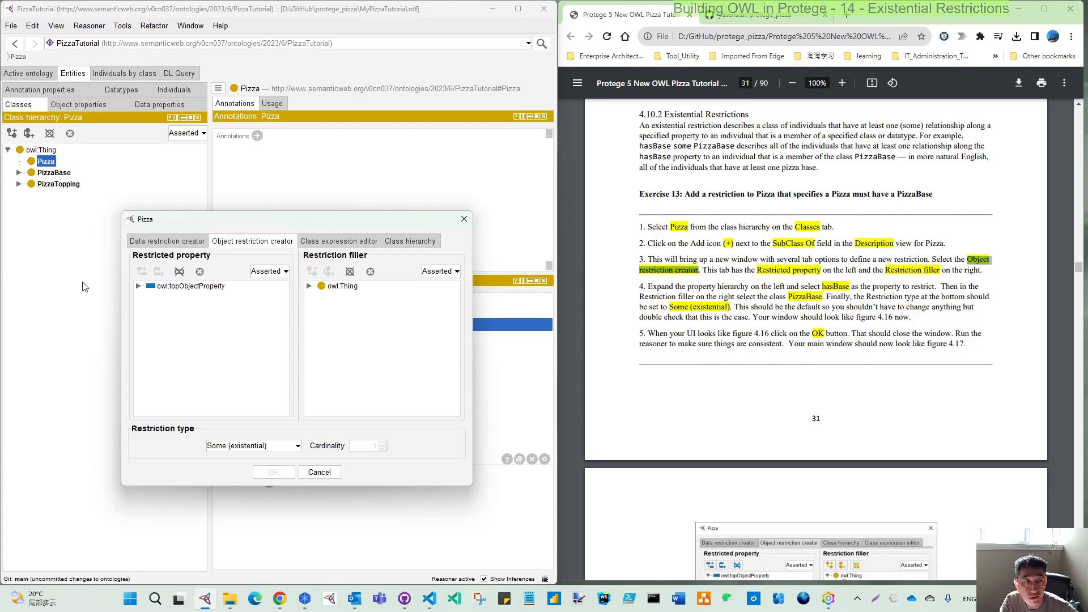
{"action": "left_click", "coordinate": [139, 286]}
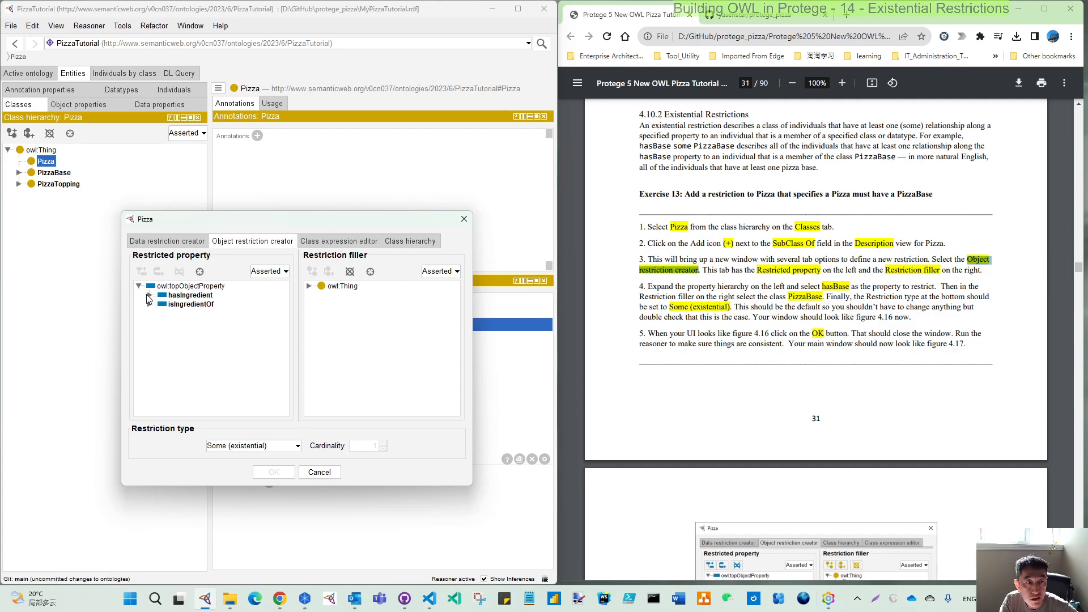
{"action": "left_click", "coordinate": [149, 296]}
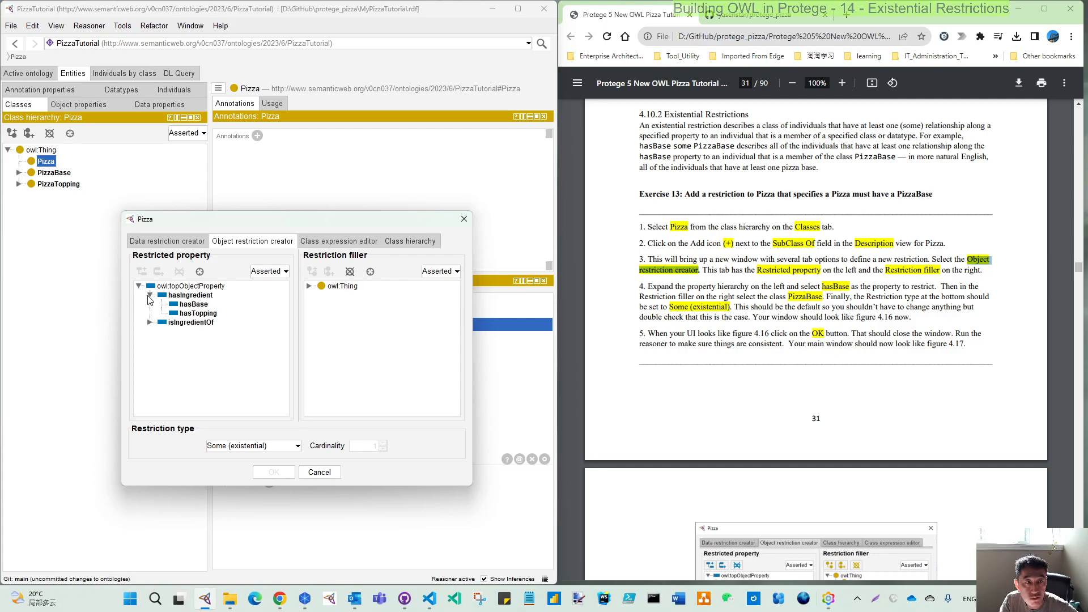
{"action": "left_click", "coordinate": [196, 306]}
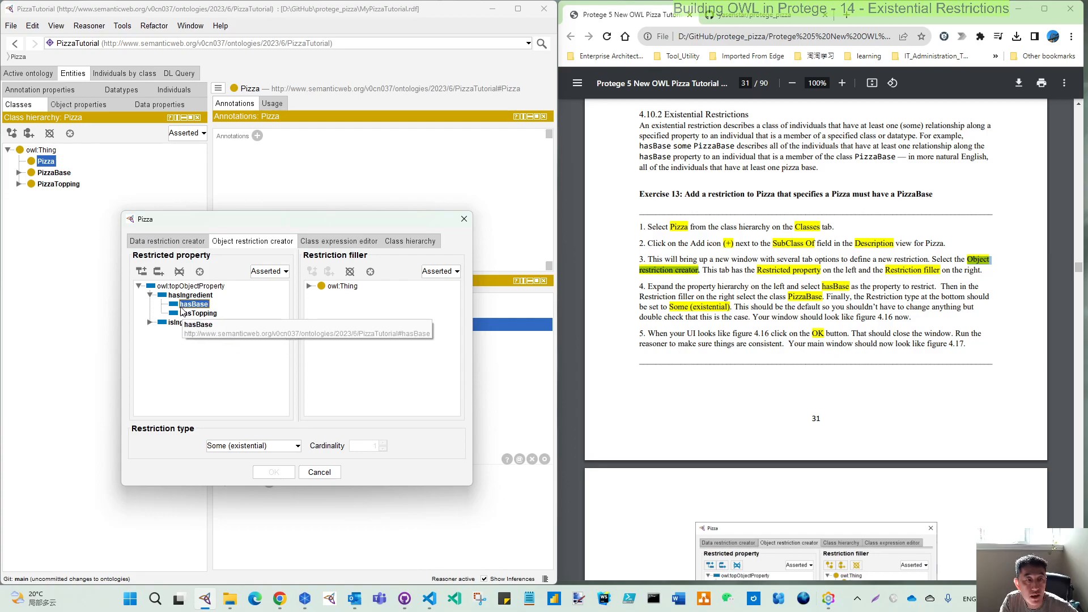
{"action": "left_click", "coordinate": [309, 286]}
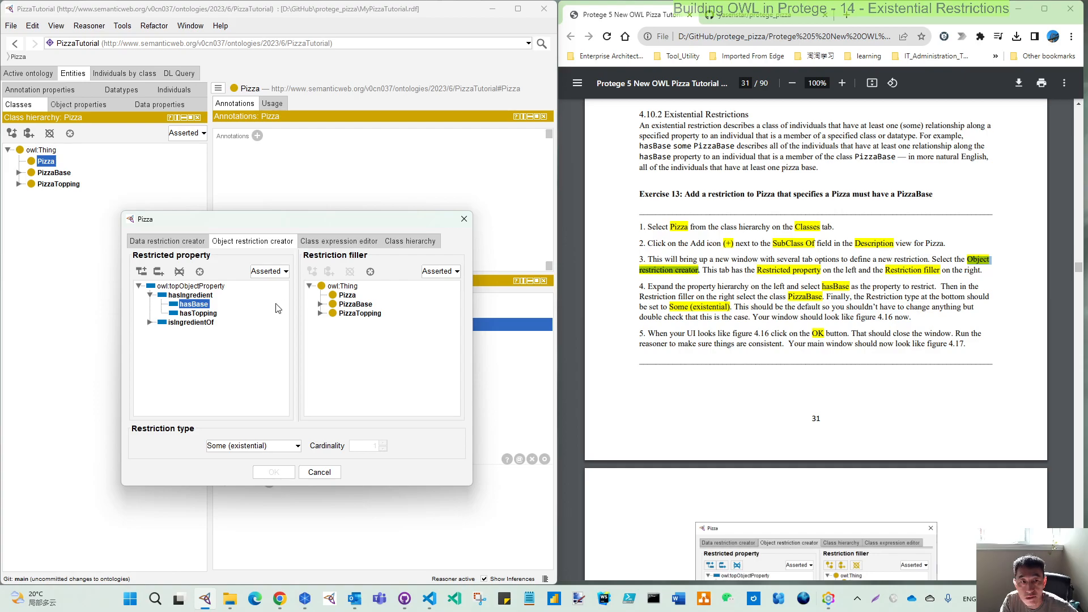
{"action": "left_click", "coordinate": [353, 306]}
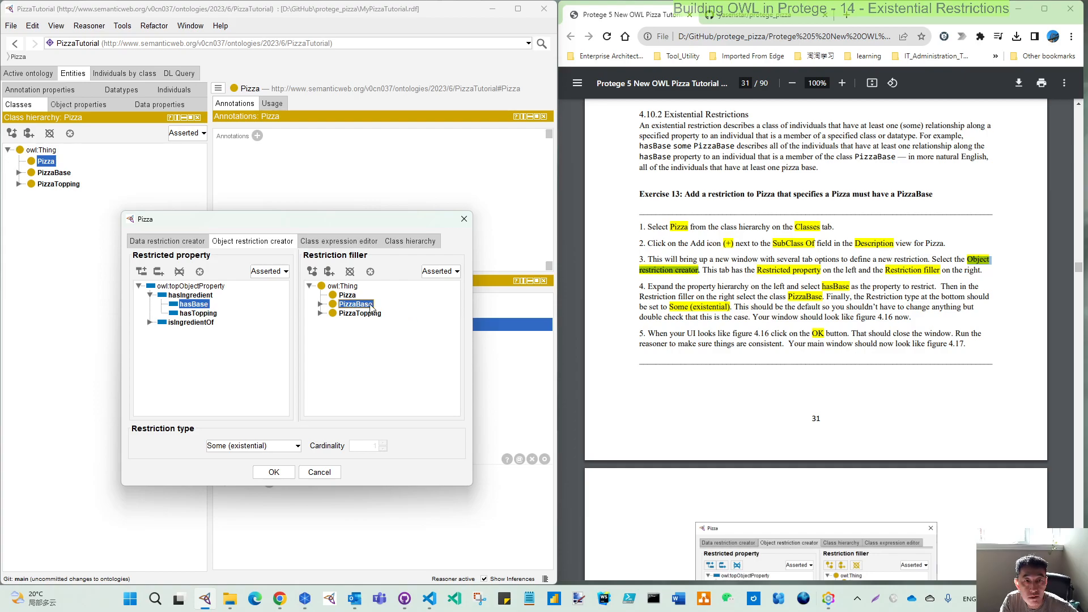
Try the cardinality restriction types, such as Min and Max, and return the restriction type to Some (existential).
{"action": "left_click", "coordinate": [268, 447]}
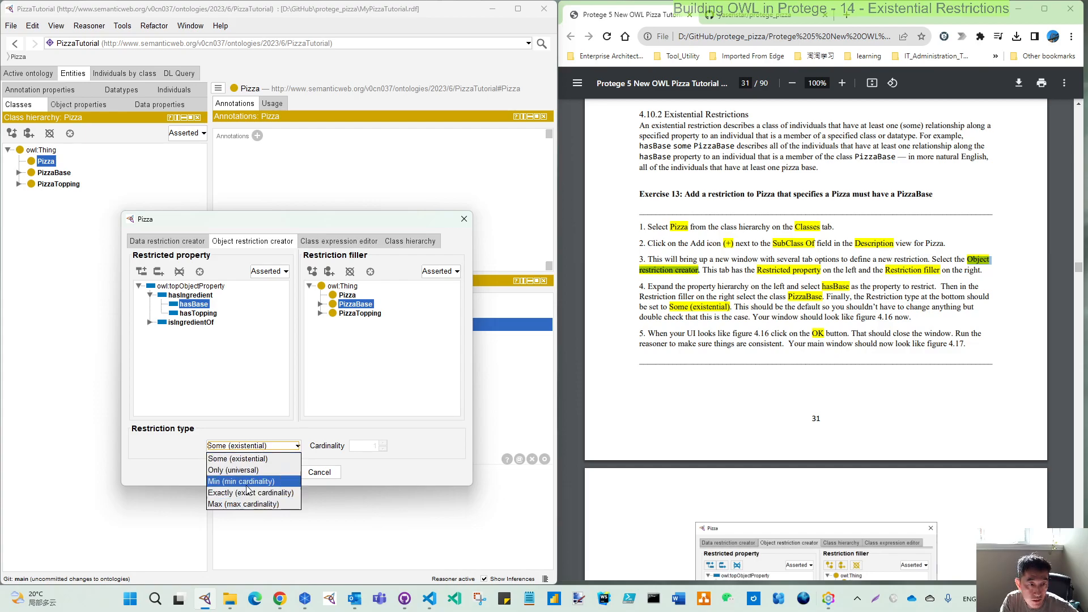
{"action": "left_click", "coordinate": [250, 447]}
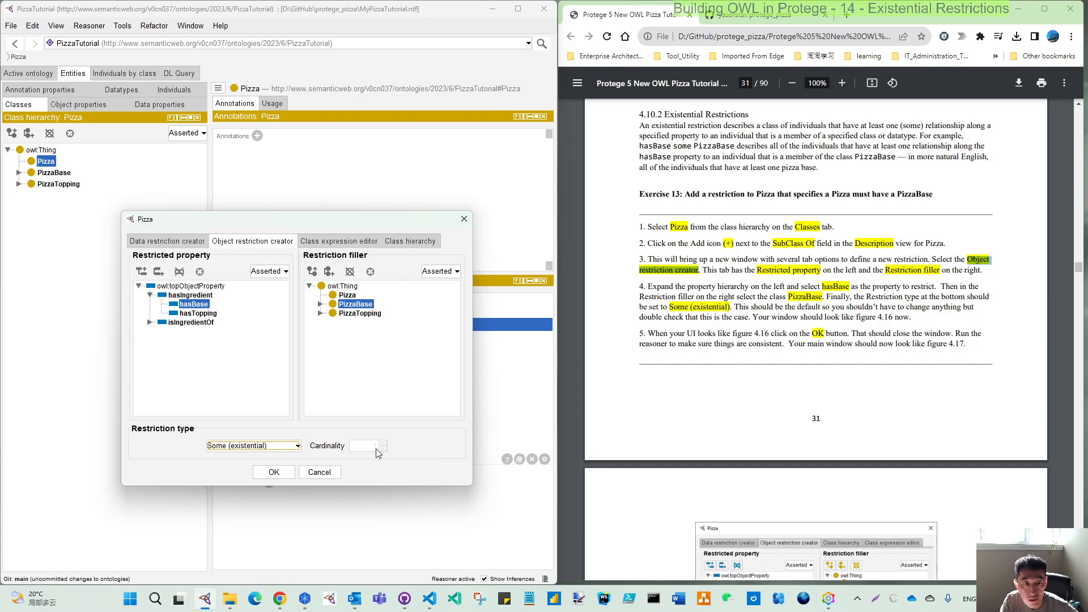
{"action": "left_click", "coordinate": [298, 448]}
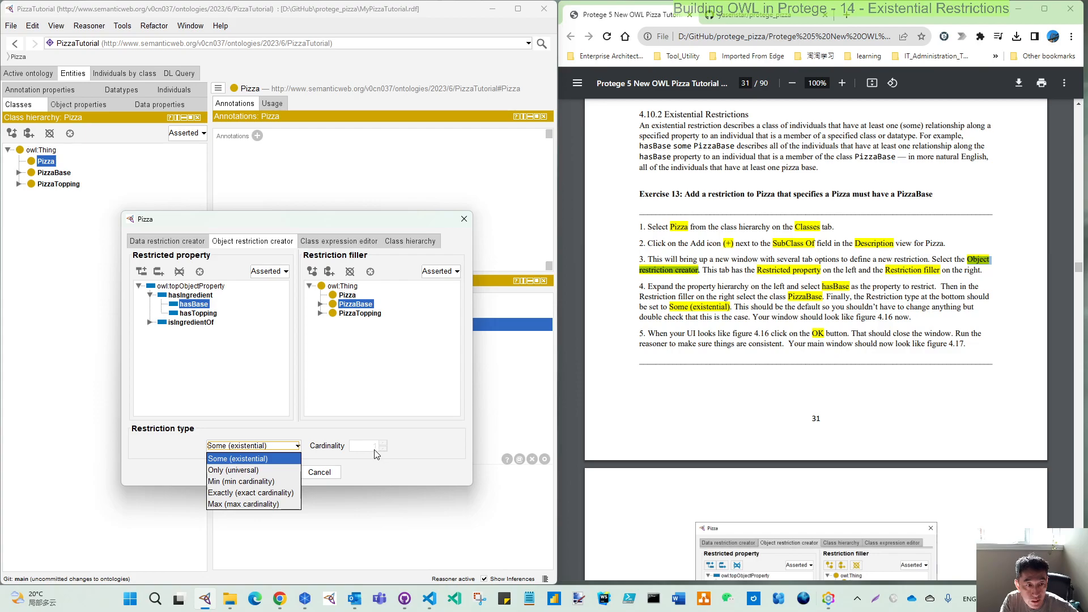
{"action": "left_click", "coordinate": [247, 482]}
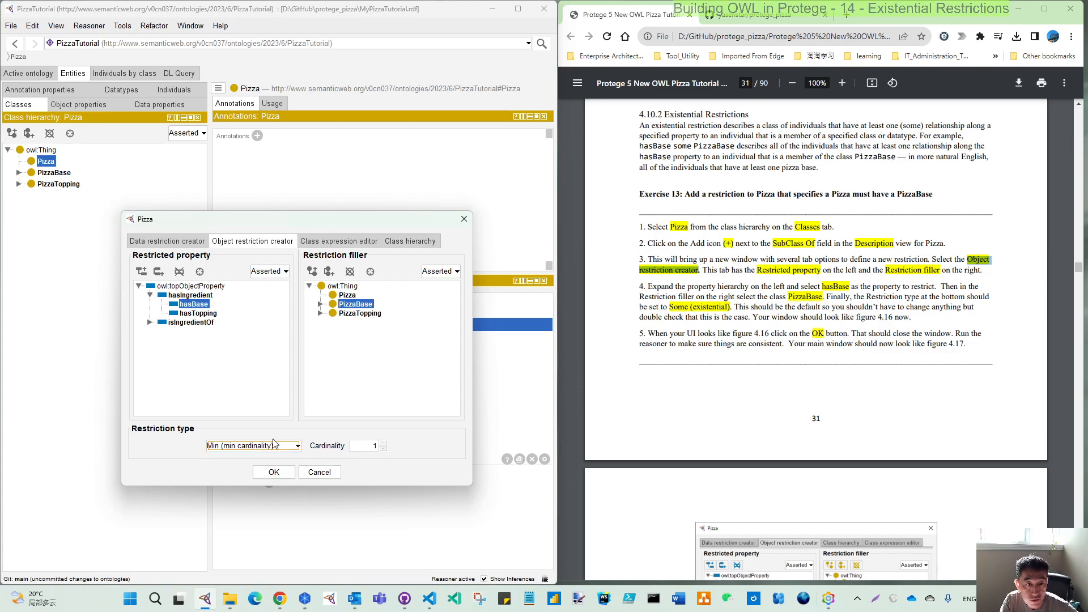
{"action": "left_click", "coordinate": [274, 444]}
{"action": "left_click", "coordinate": [259, 490]}
{"action": "left_click", "coordinate": [270, 446]}
{"action": "left_click", "coordinate": [243, 502]}
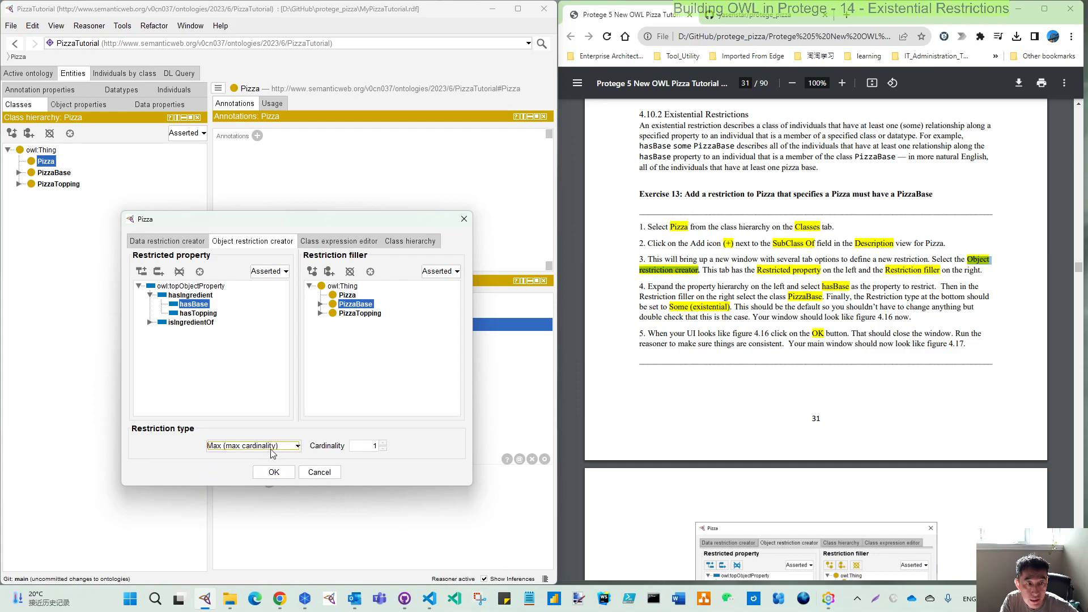
{"action": "triple_click", "coordinate": [384, 444]}
{"action": "left_click", "coordinate": [384, 448]}
{"action": "left_click", "coordinate": [384, 448]}
{"action": "left_click", "coordinate": [235, 471]}
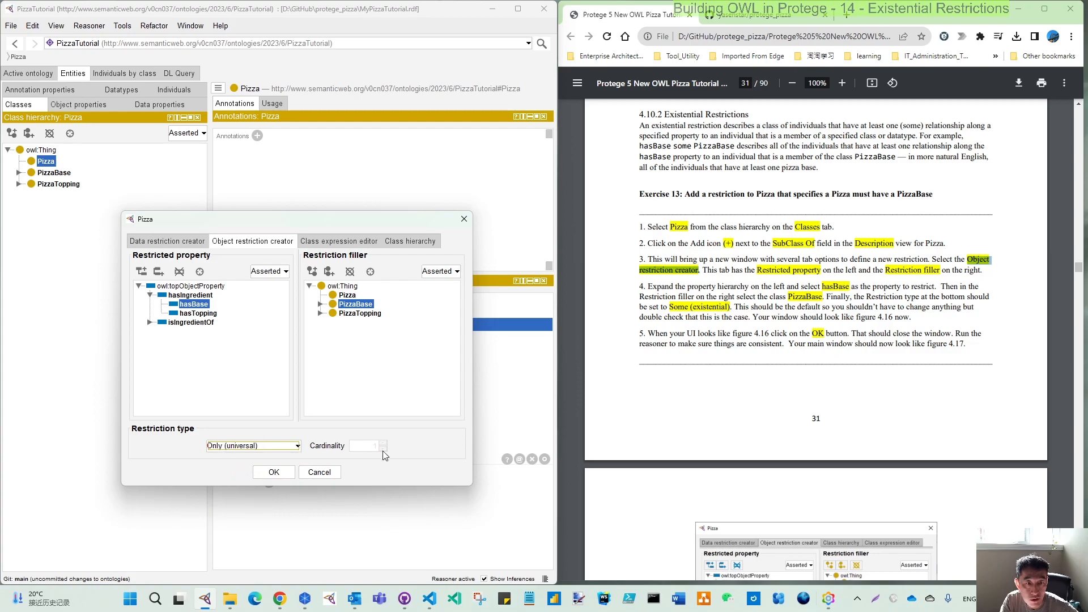
{"action": "left_click", "coordinate": [256, 446]}
{"action": "left_click", "coordinate": [237, 460]}
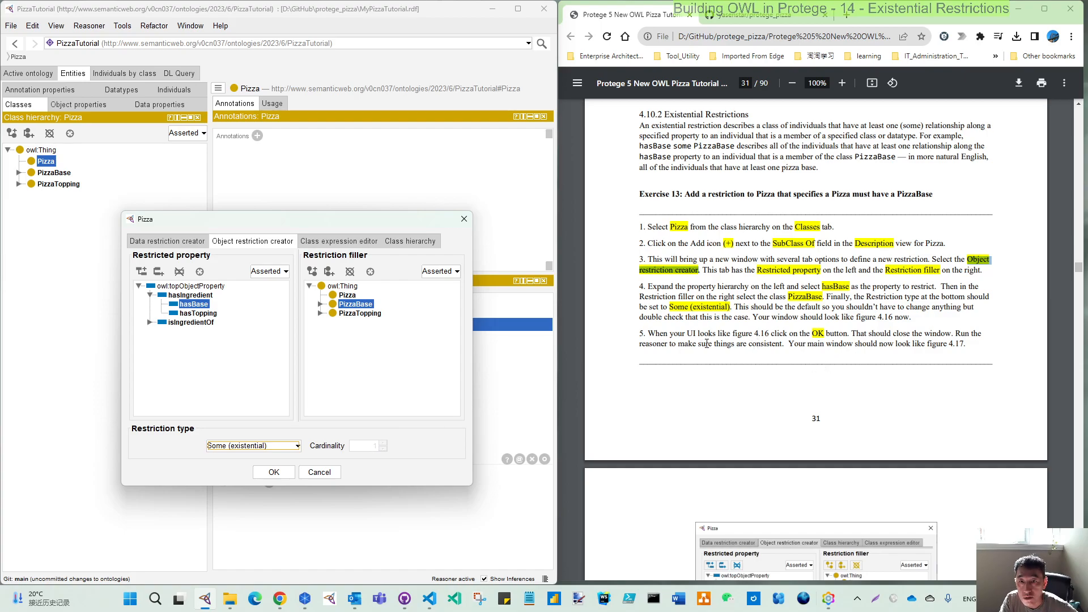
Check the settings against Figure 4.16, add the hasBase some PizzaBase restriction to Pizza, and compare it with Figure 4.17.
{"action": "scroll", "coordinate": [781, 419], "scroll_direction": "down", "scroll_amount": 5}
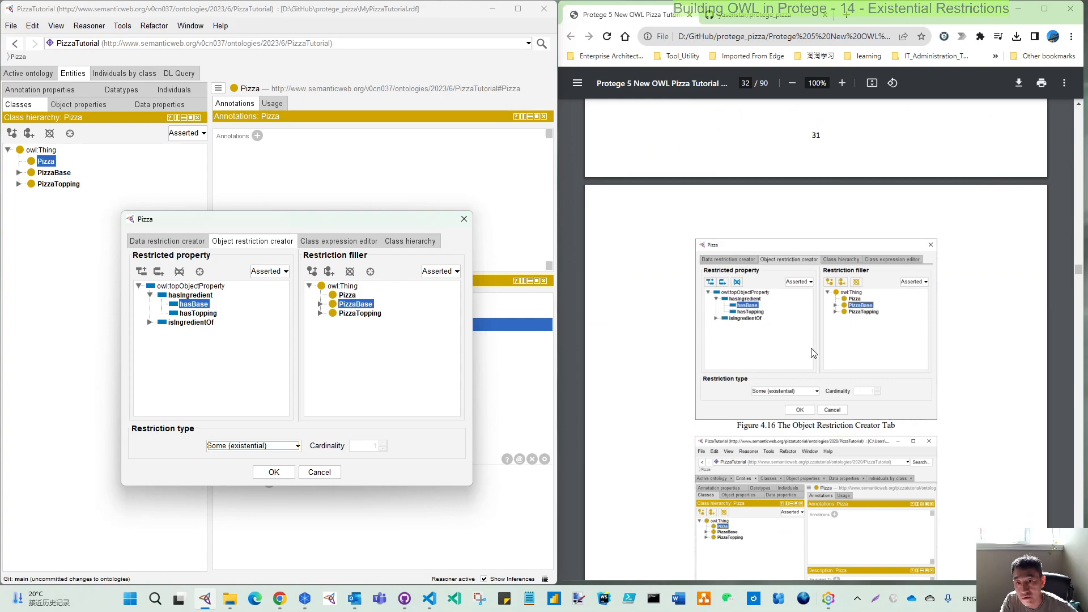
{"action": "left_click", "coordinate": [282, 477]}
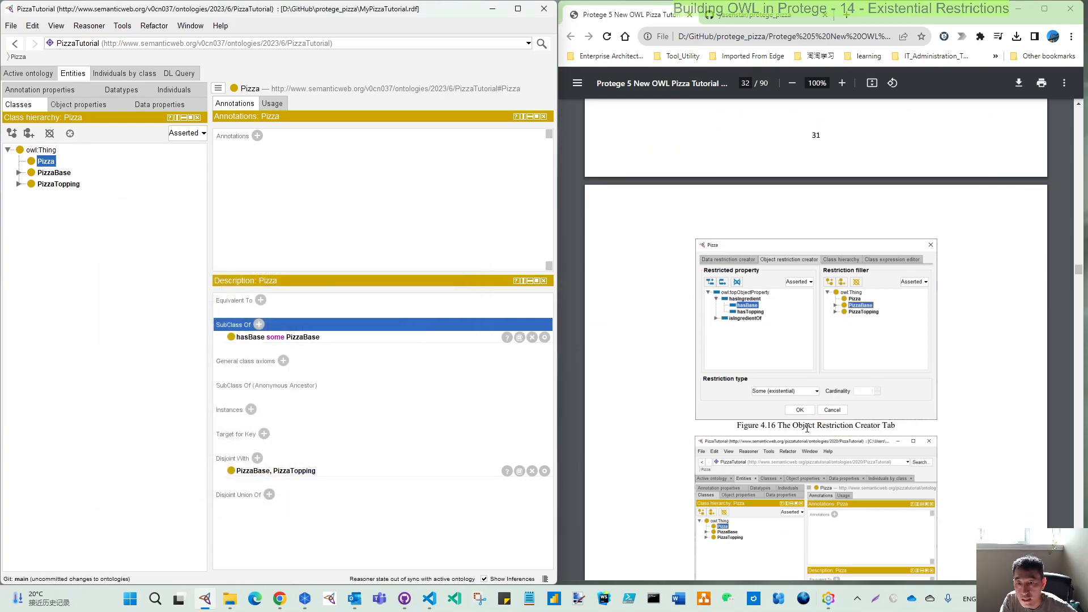
{"action": "scroll", "coordinate": [807, 428], "scroll_direction": "down", "scroll_amount": 4}
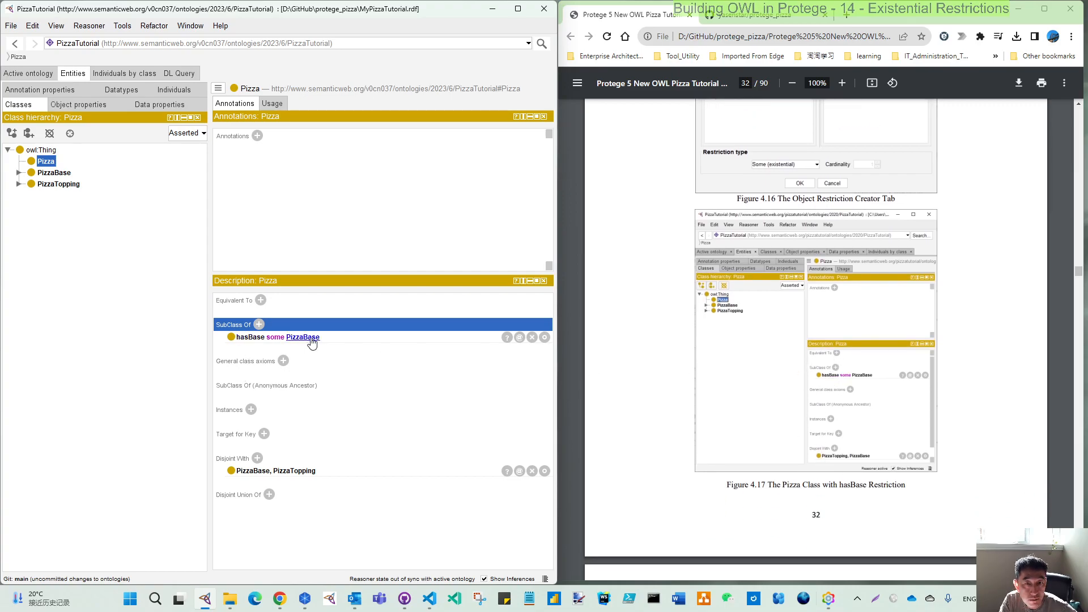
Read the PDF's explanation of Pizza's necessary conditions below Figure 4.17, highlighting its first sentence.
{"action": "scroll", "coordinate": [780, 415], "scroll_direction": "down", "scroll_amount": 2}
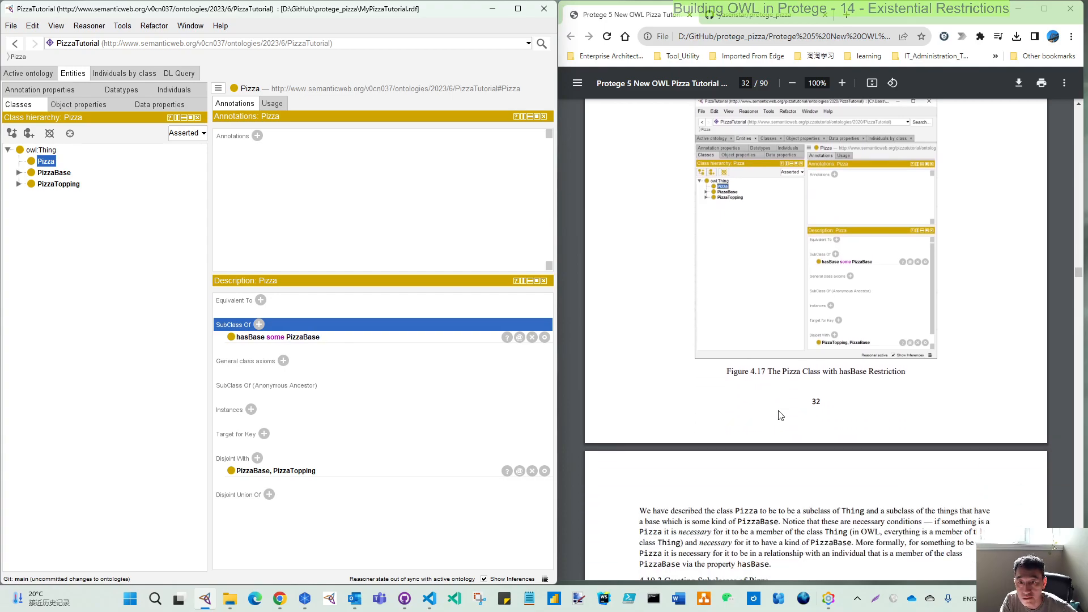
{"action": "scroll", "coordinate": [780, 415], "scroll_direction": "down", "scroll_amount": 1}
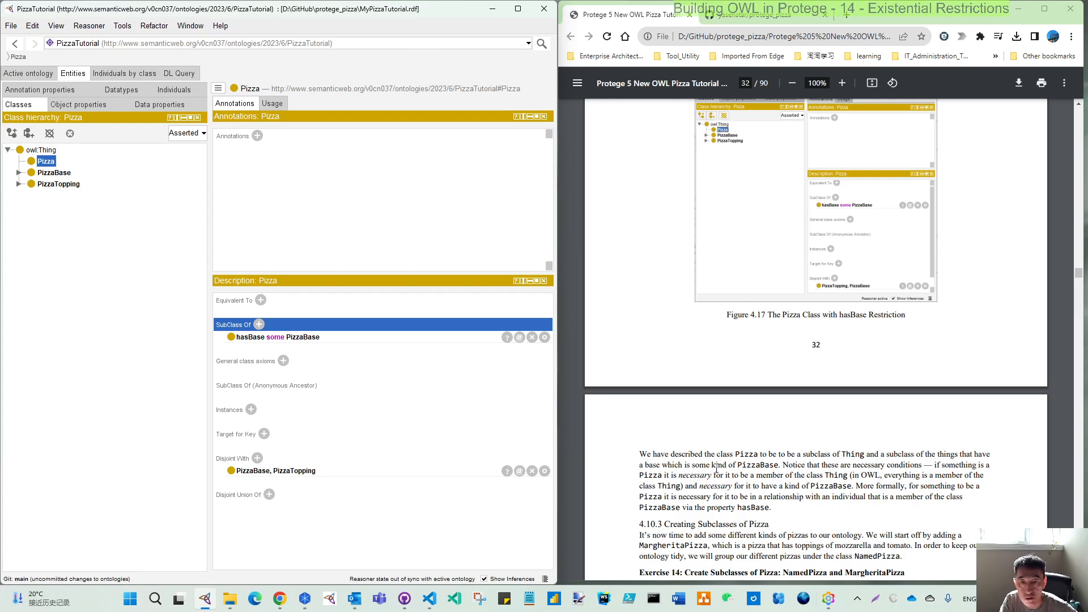
{"action": "left_click_drag", "start_coordinate": [661, 454], "coordinate": [781, 465]}
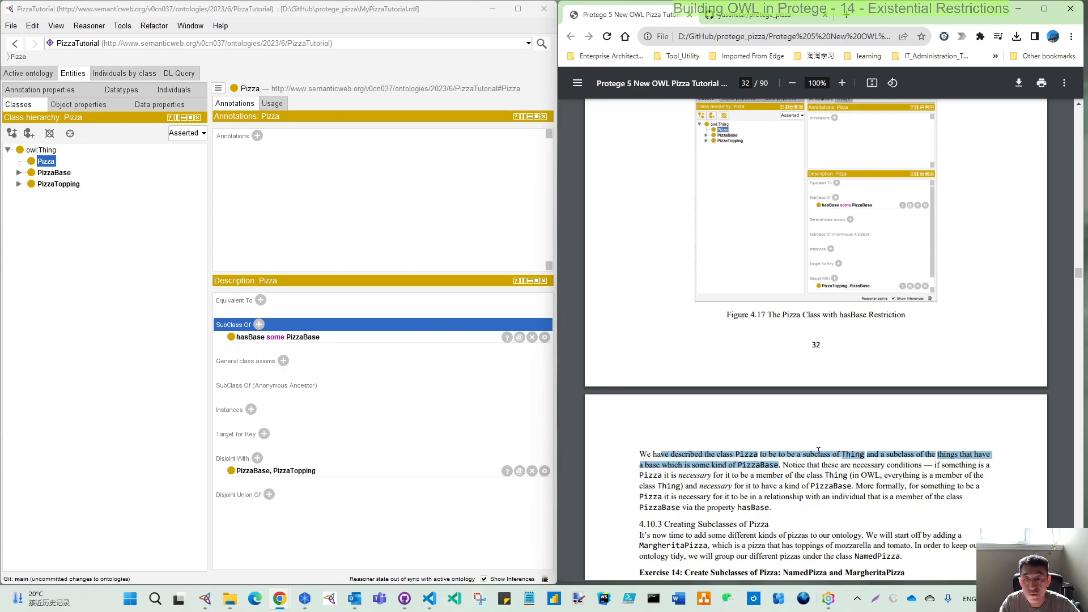
Bring the Freeplane mind map back into view to review the section 4.10.3 exercises, and put its window away.
{"action": "left_click_drag", "start_coordinate": [0, 49], "coordinate": [355, 23]}
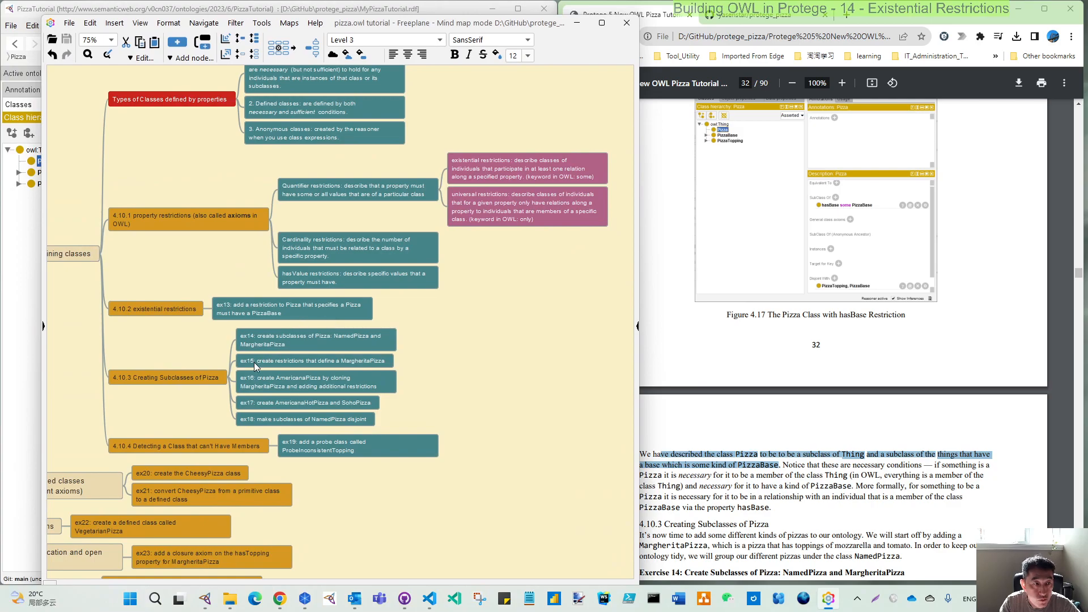
{"action": "scroll", "coordinate": [254, 362], "scroll_direction": "down", "scroll_amount": 1}
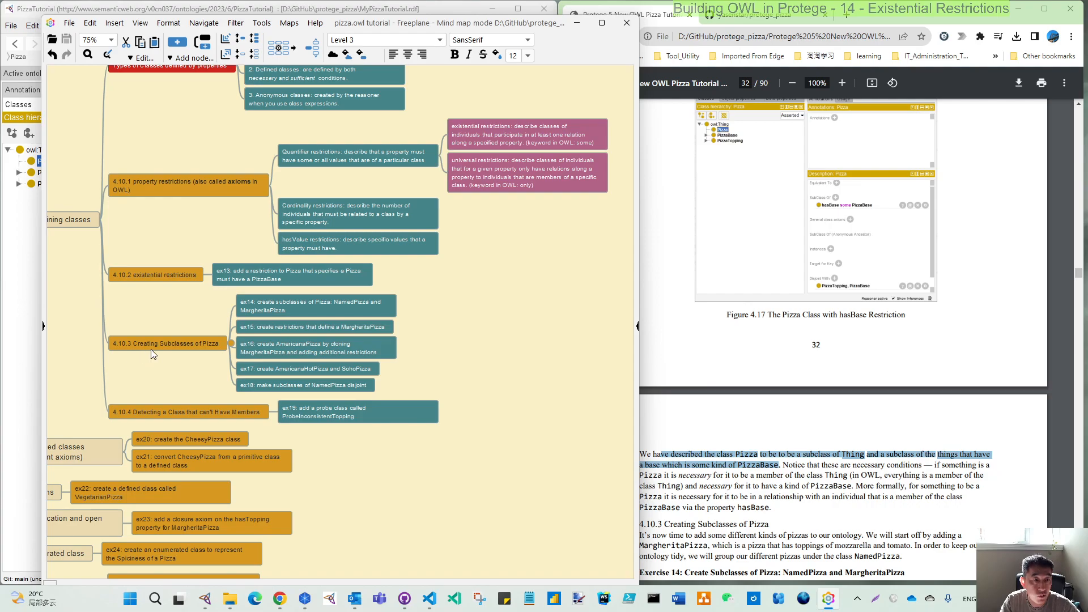
{"action": "left_click", "coordinate": [577, 23]}
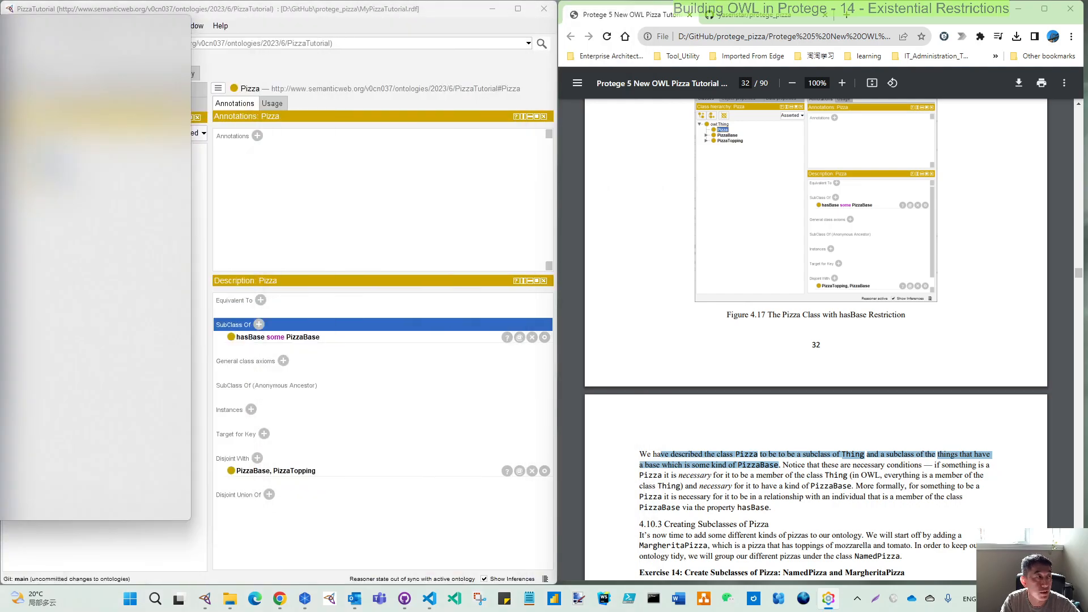